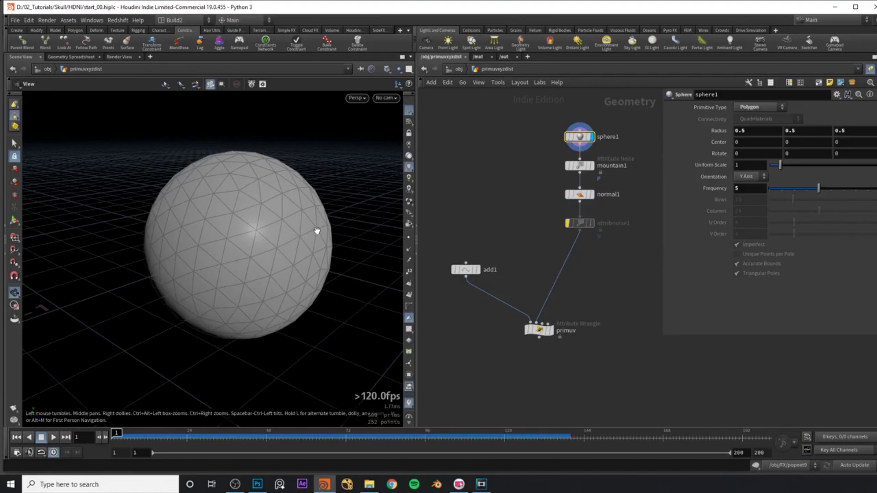
Move the display flag to mountain1, then normal1, to view the noisy and smooth meshes.
left_click(579, 166)
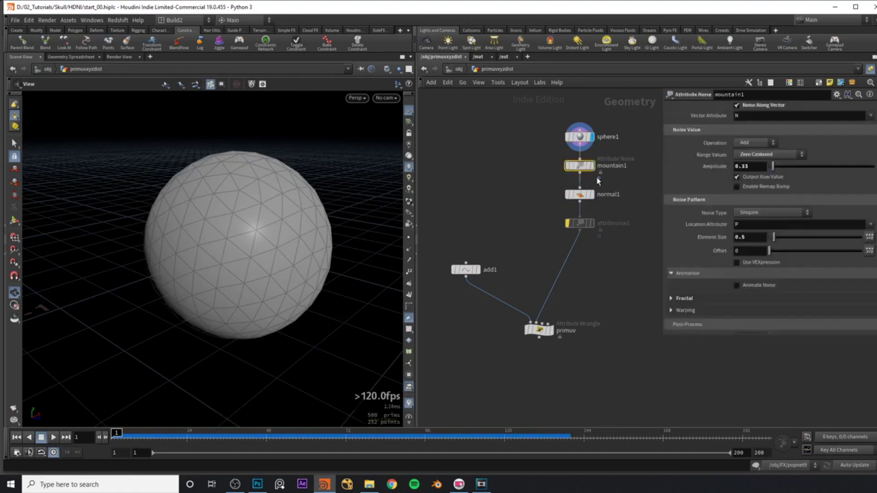
left_click(591, 165)
left_click(580, 194)
left_click(591, 194)
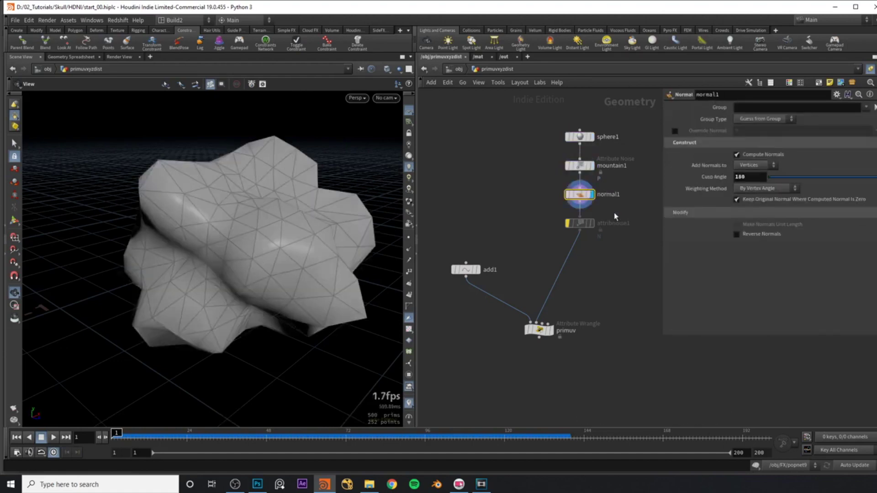
left_click_drag(244, 251, 232, 254)
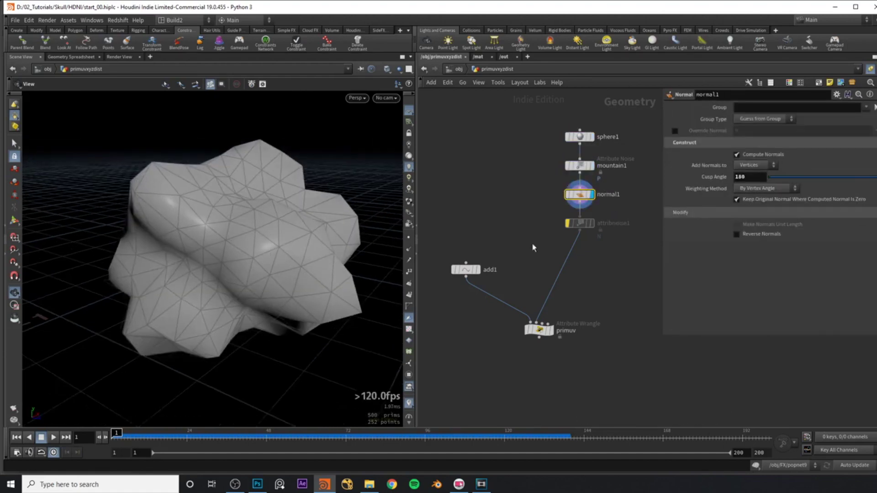
middle_click_drag(535, 239, 544, 215)
Display add1's single point framed in view, then the primuv wrangle result.
left_click(474, 245)
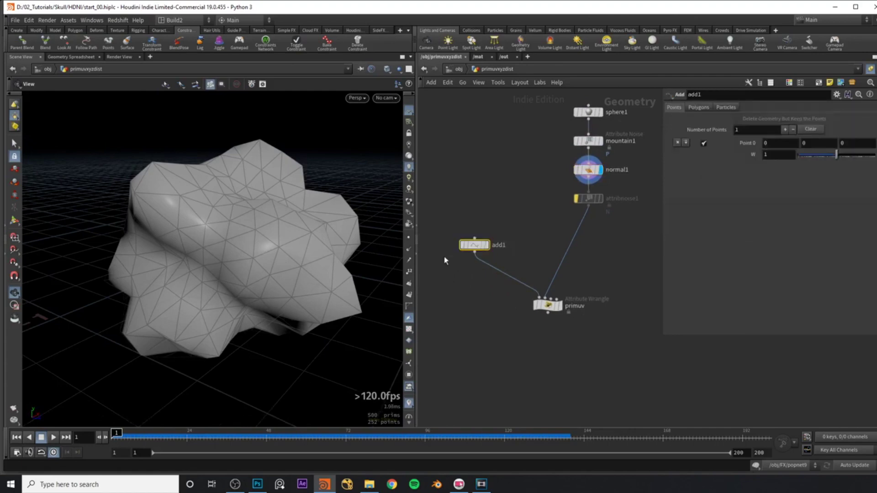
key("r")
key("space+h")
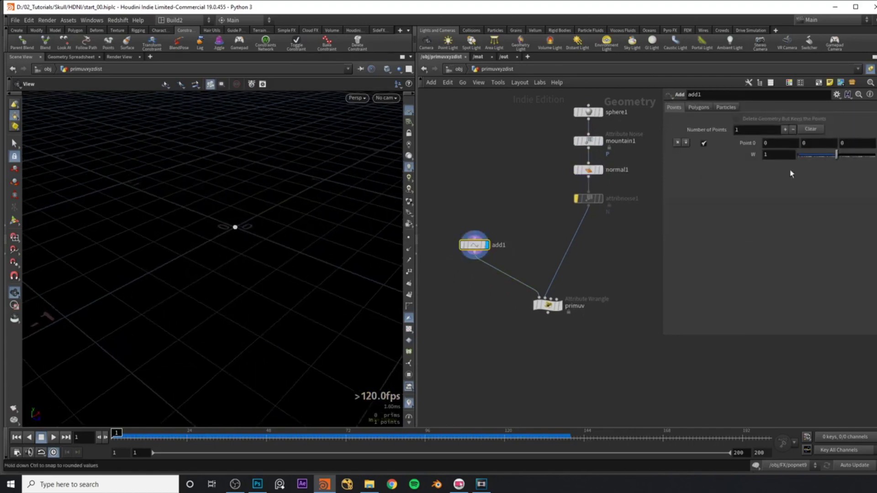
middle_click_drag(583, 273, 574, 259)
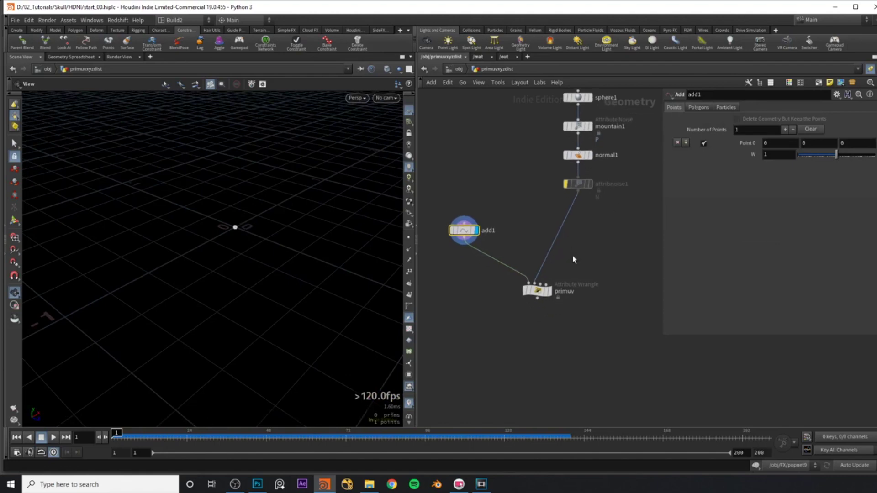
left_click(541, 292)
left_click(550, 291)
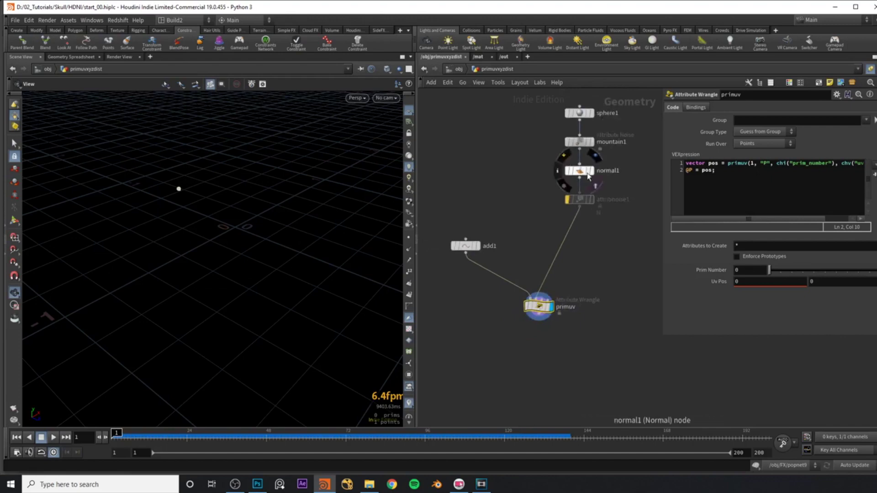
Briefly template normal1, then merge the primuv wrangle and attribnoise1 into merge1.
left_click(590, 170)
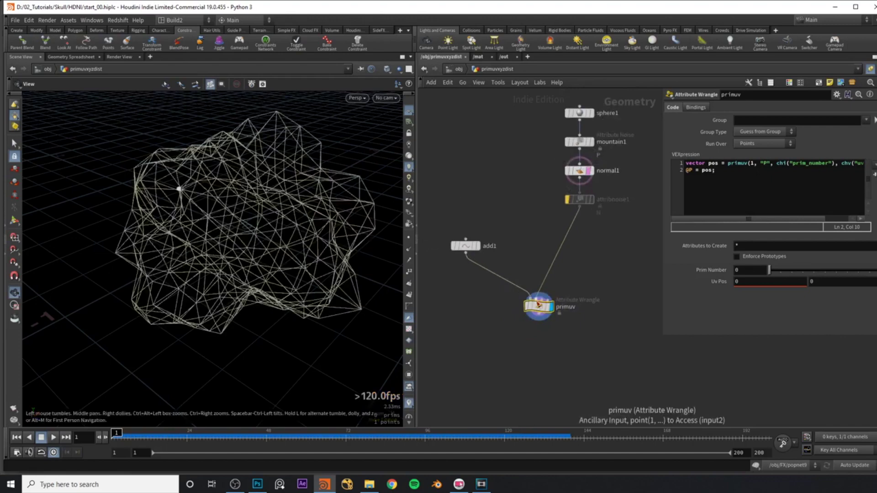
left_click(590, 171)
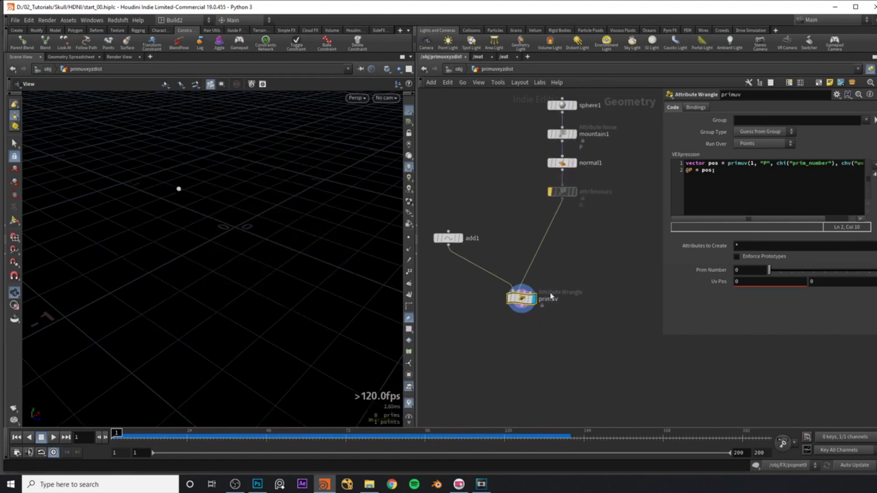
left_click(562, 192, "shift")
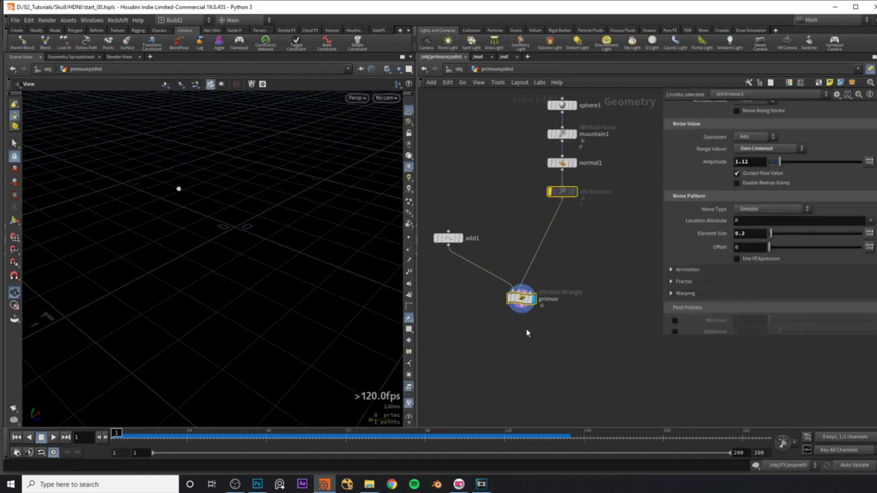
left_click_drag(526, 314, 563, 352)
left_click(562, 351)
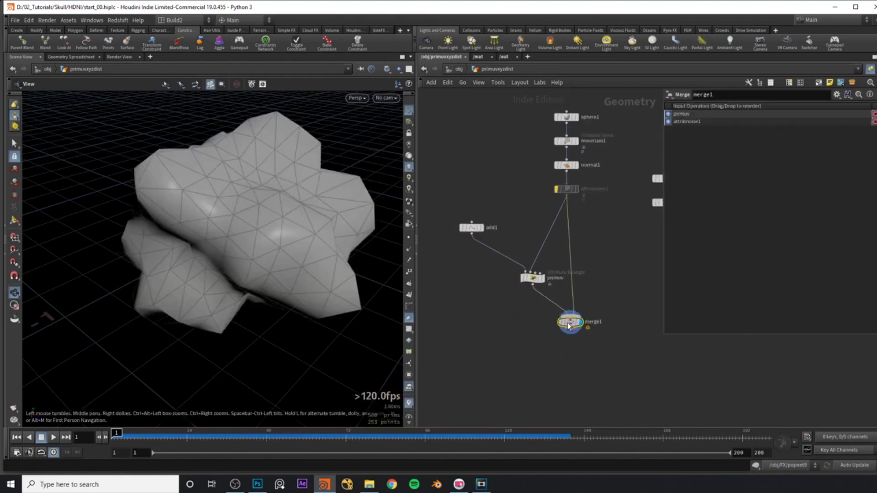
key("alt+Tab")
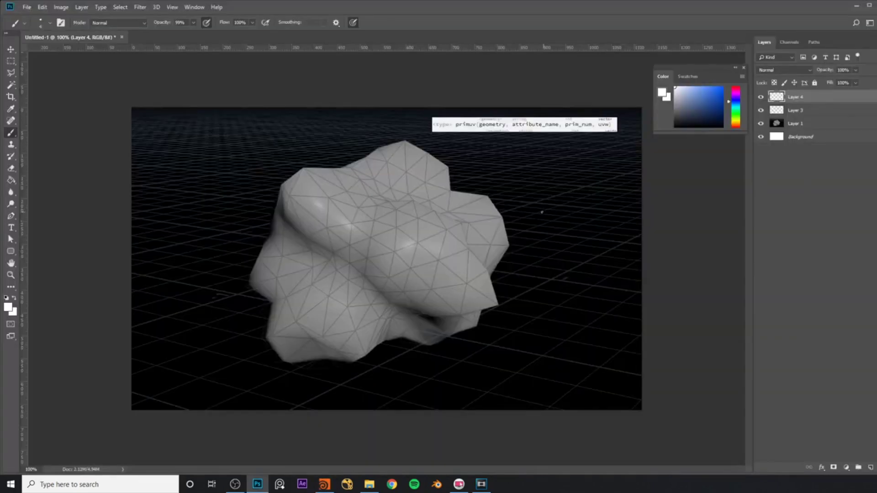
Set the Photoshop brush colour to bright green.
left_click_drag(557, 200, 558, 199)
left_click_drag(734, 126, 734, 112)
left_click(722, 88)
Handwrite 'primuv(' below the mesh screenshot.
mouse_move(394, 378)
left_mouse_down()
mouse_move(395, 393)
mouse_move(414, 379)
mouse_move(457, 377)
mouse_move(465, 386)
left_mouse_up()
left_click(424, 376)
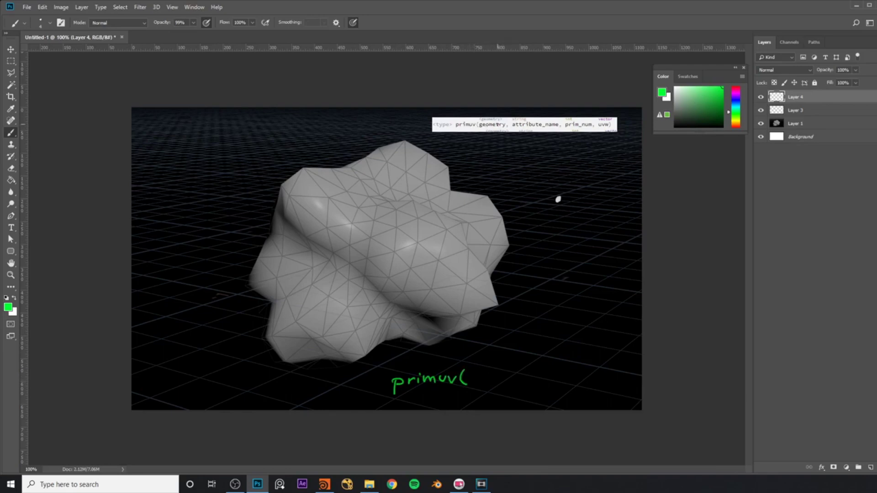
key("alt+Tab")
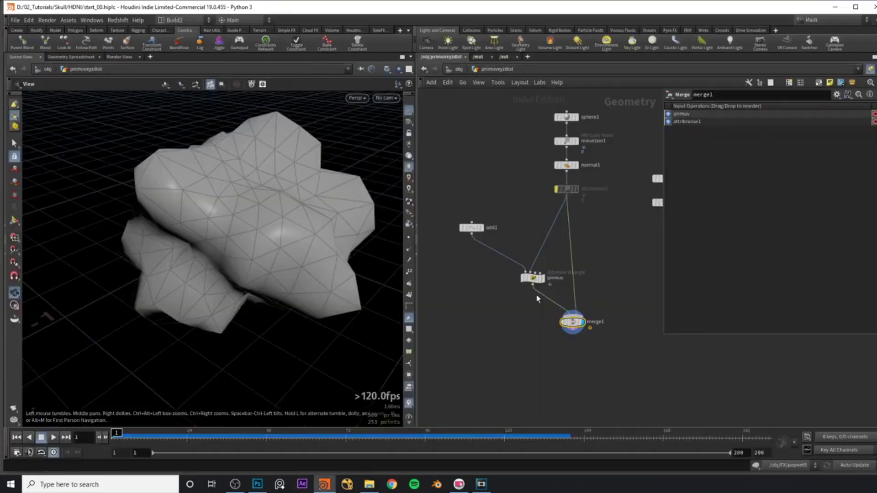
scroll(525, 301, "up", 4)
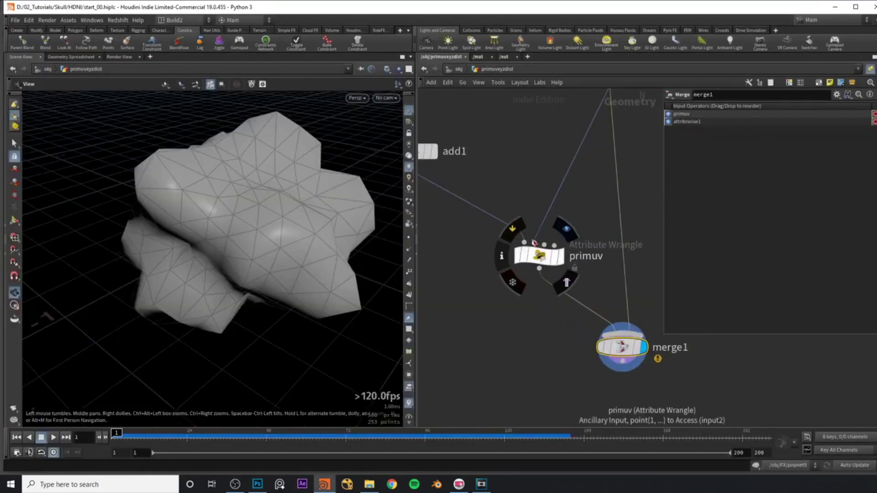
left_click(257, 485)
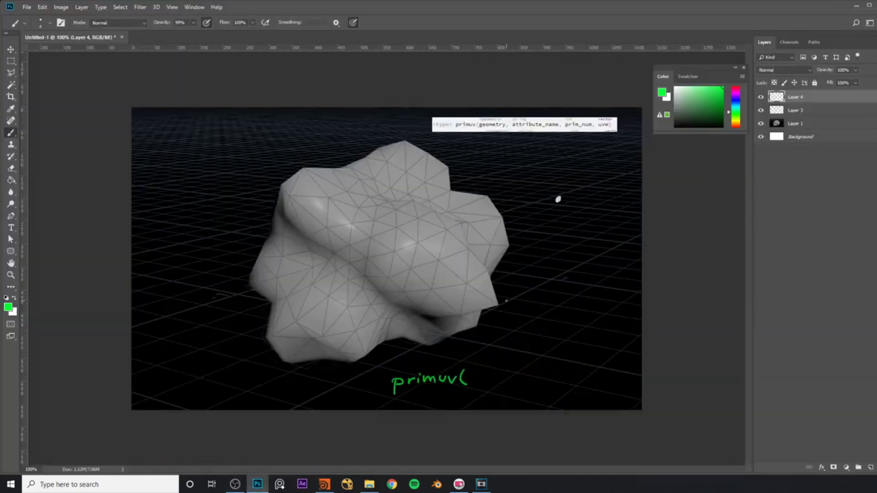
Write the arguments 1,"P",17,{0.7,0.4}) after primuv( to complete the call.
left_click_drag(472, 372, 483, 390)
left_click_drag(491, 365, 492, 370)
mouse_move(494, 365)
left_mouse_down()
mouse_move(502, 384)
mouse_move(512, 370)
left_mouse_up()
left_click_drag(516, 365, 523, 389)
mouse_move(532, 369)
left_mouse_down()
mouse_move(534, 381)
mouse_move(552, 374)
left_mouse_up()
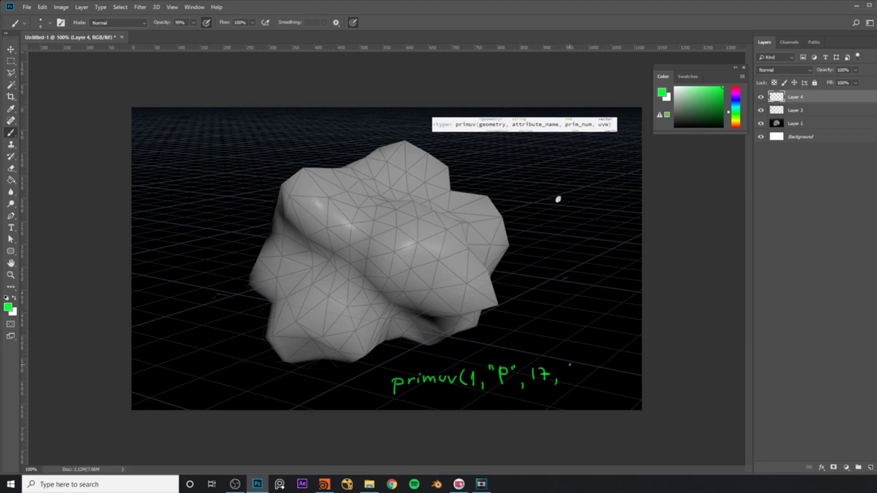
mouse_move(569, 365)
left_mouse_down()
mouse_move(569, 386)
mouse_move(577, 371)
mouse_move(593, 373)
left_mouse_up()
mouse_move(596, 375)
left_mouse_down()
mouse_move(603, 369)
mouse_move(631, 389)
left_mouse_up()
left_click(612, 377)
Underline the handwritten call in green and circle the mesh in red.
left_click_drag(381, 395, 642, 384)
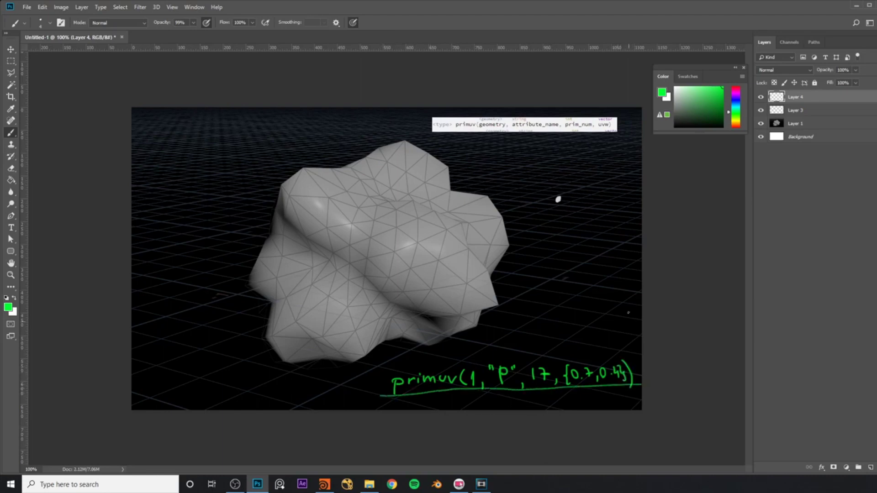
key("x")
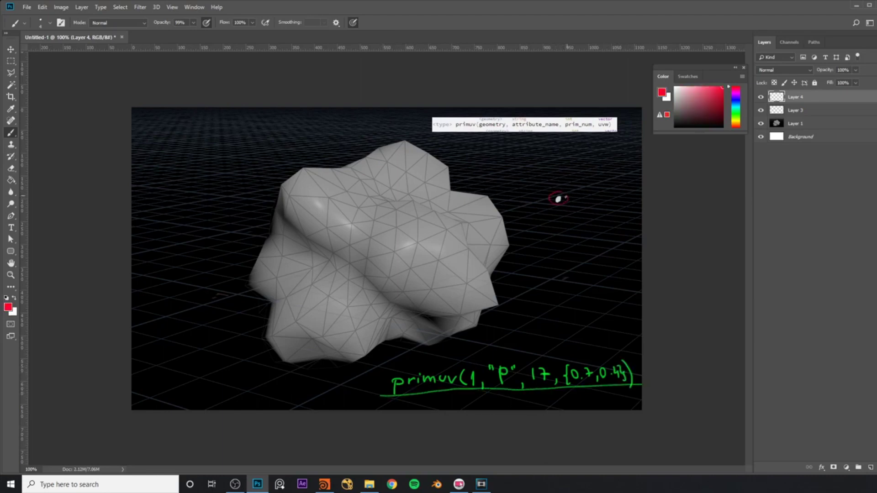
mouse_move(466, 176)
left_mouse_down()
mouse_move(269, 235)
mouse_move(494, 274)
left_mouse_up()
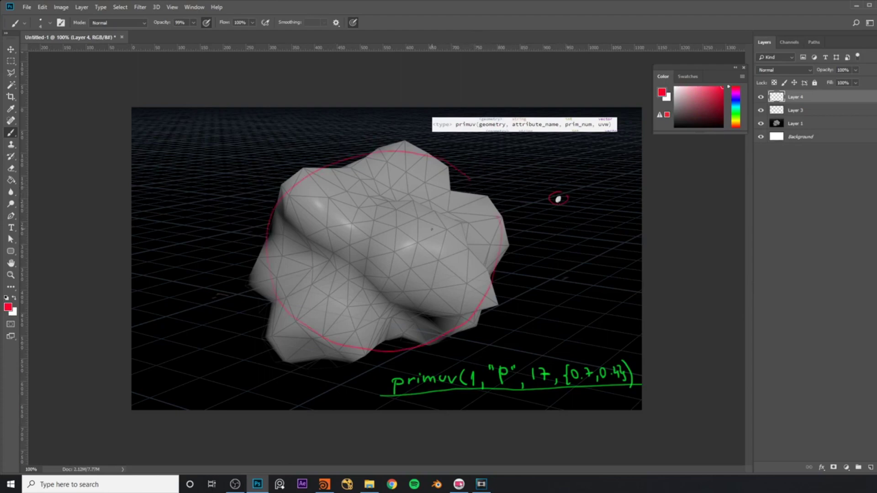
key("alt+Tab")
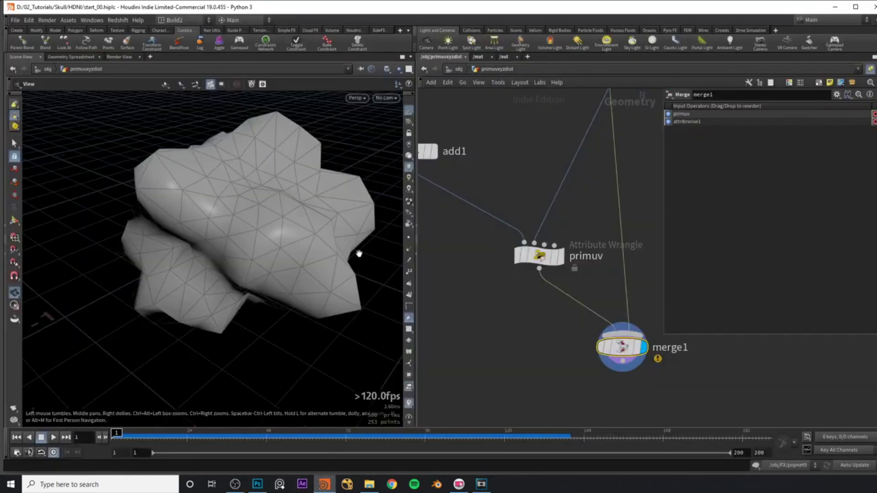
Turn on primitive number display and zoom in to inspect the numbered noisy mesh.
scroll(247, 228, "up", 2)
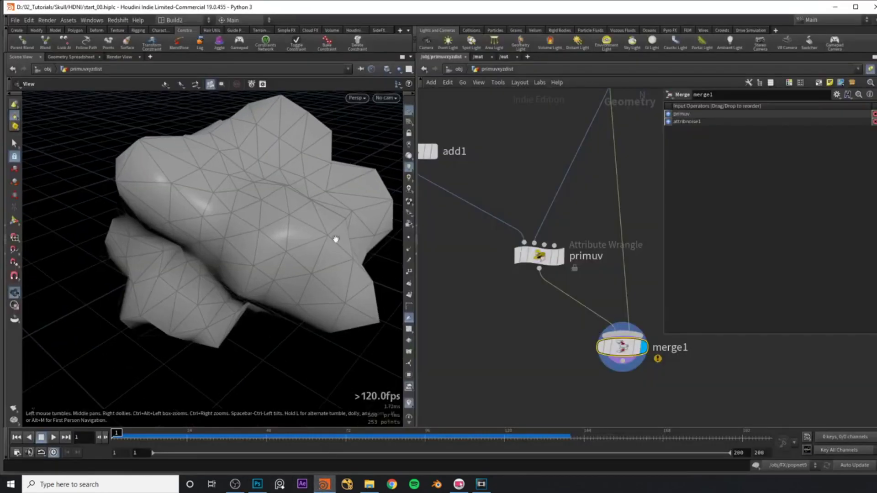
left_click(409, 296)
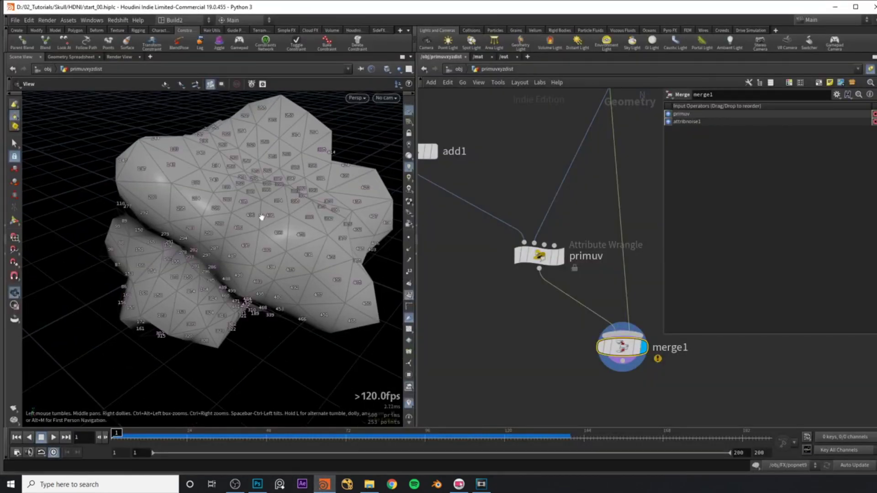
scroll(348, 204, "up", 5)
left_click_drag(331, 217, 313, 200)
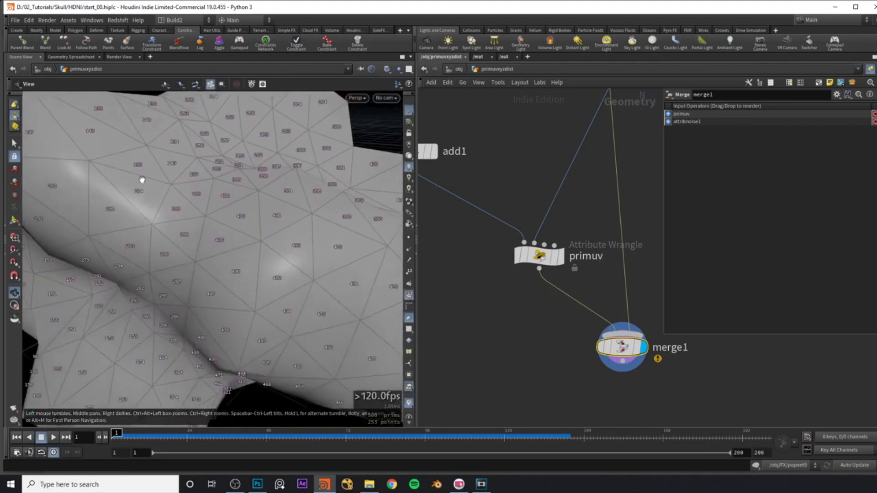
key("alt+Tab")
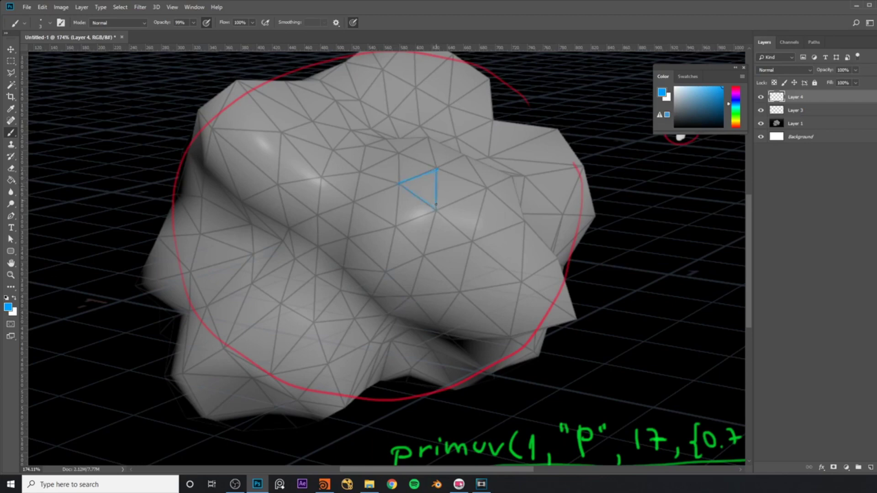
Outline one mesh triangle in blue and zoom the canvas to 373%.
left_click_drag(639, 324, 614, 294)
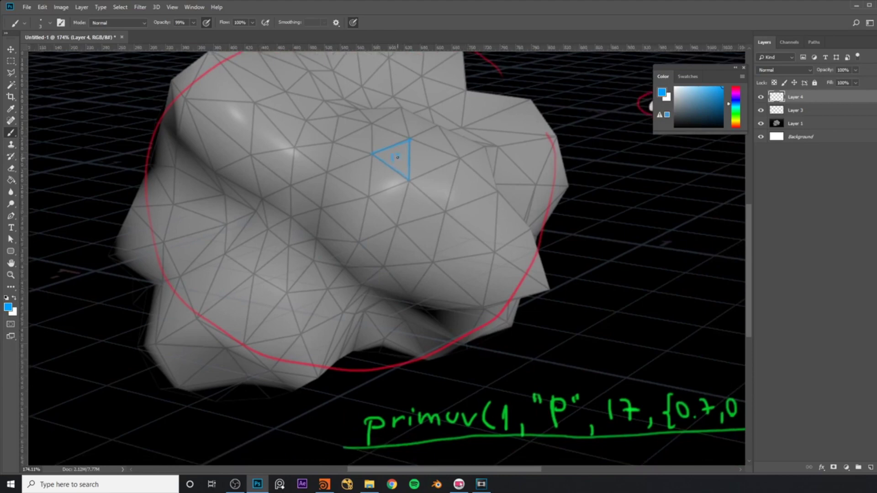
left_click_drag(651, 106, 625, 127)
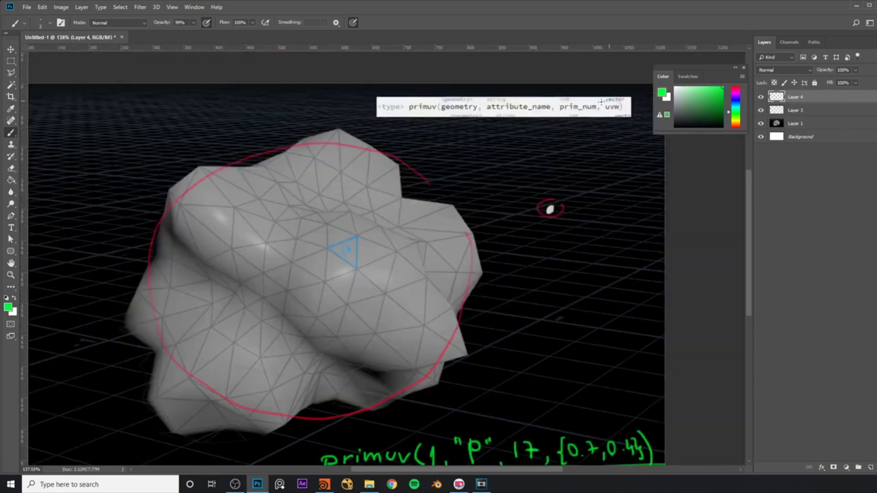
mouse_move(348, 250)
left_mouse_down()
mouse_move(373, 231)
mouse_move(402, 232)
left_mouse_up()
key("z")
Mark the triangle's left corner with green brush dots.
key("b")
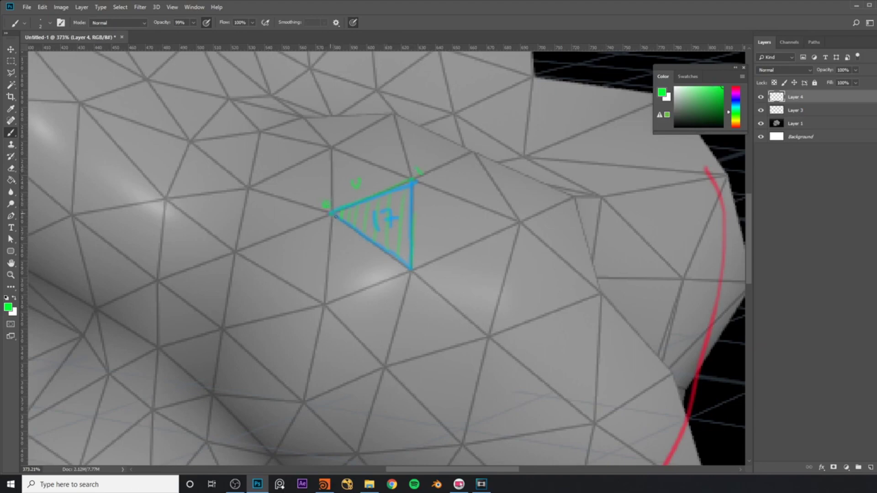
left_click(351, 250)
left_click_drag(343, 244, 351, 242)
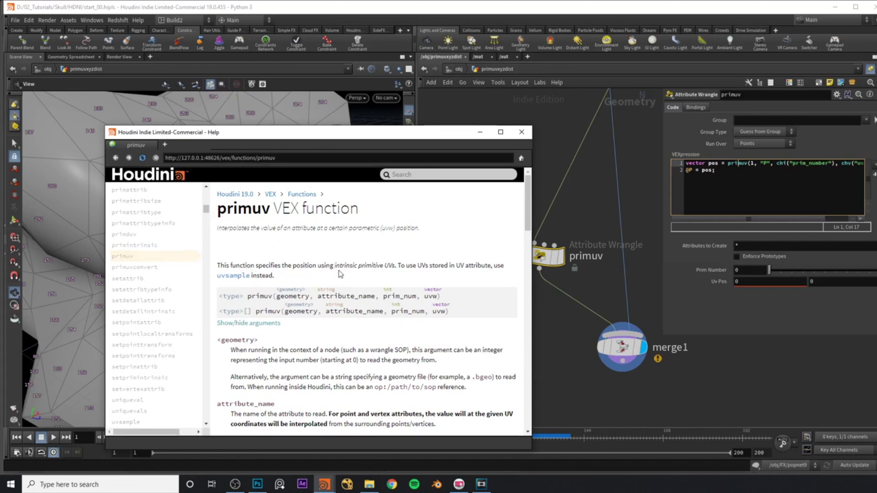
Highlight 'intrinsic primitive UVs' on the primuv help page, then return to Photoshop.
left_click_drag(335, 270, 388, 273)
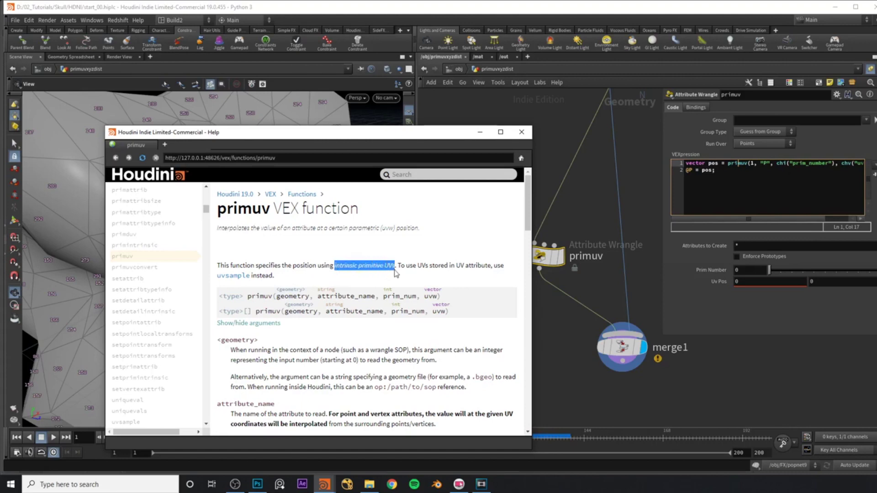
left_click(396, 274)
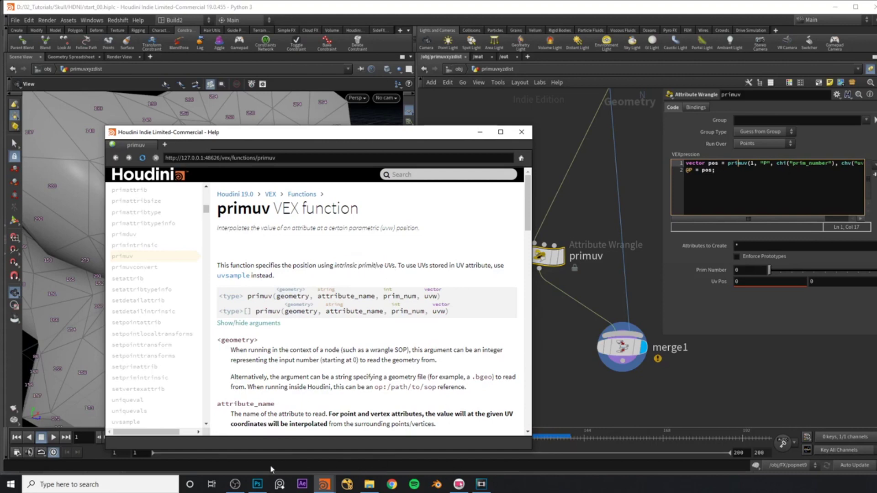
left_click(257, 485)
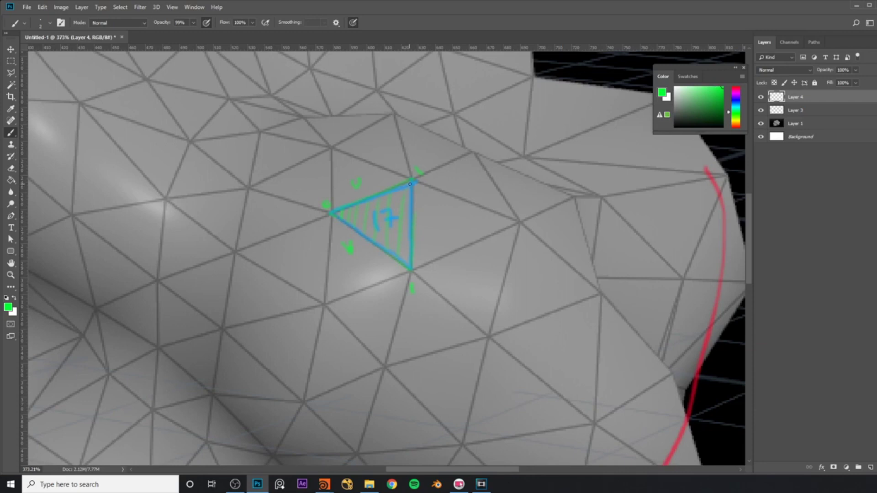
Pan the canvas and sketch a second triangle in blue, then switch back to green.
left_click_drag(370, 275, 398, 231)
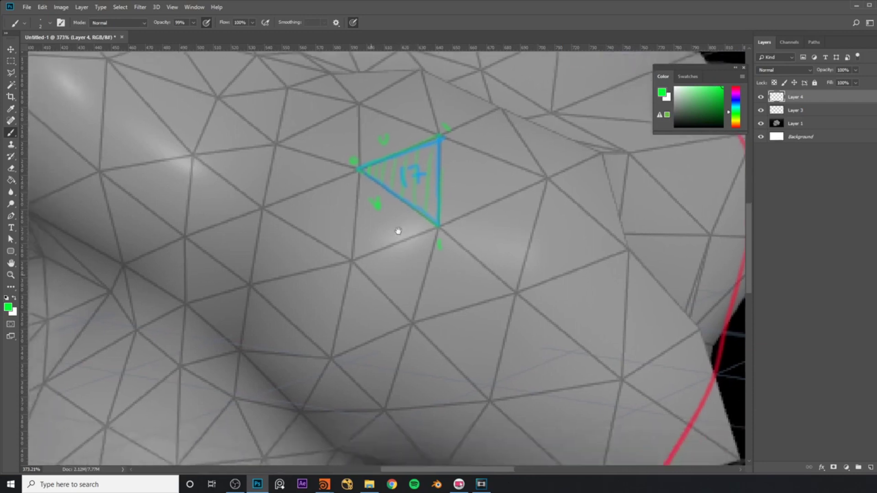
left_click_drag(739, 111, 737, 103)
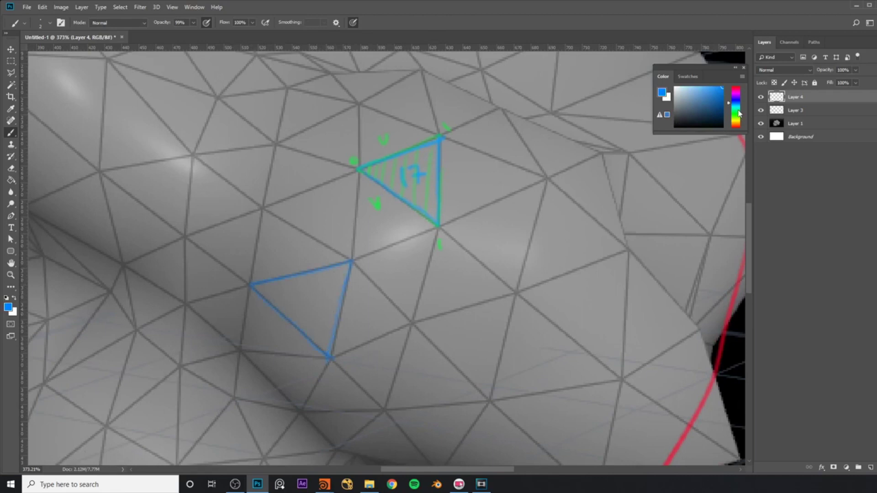
left_click(737, 112)
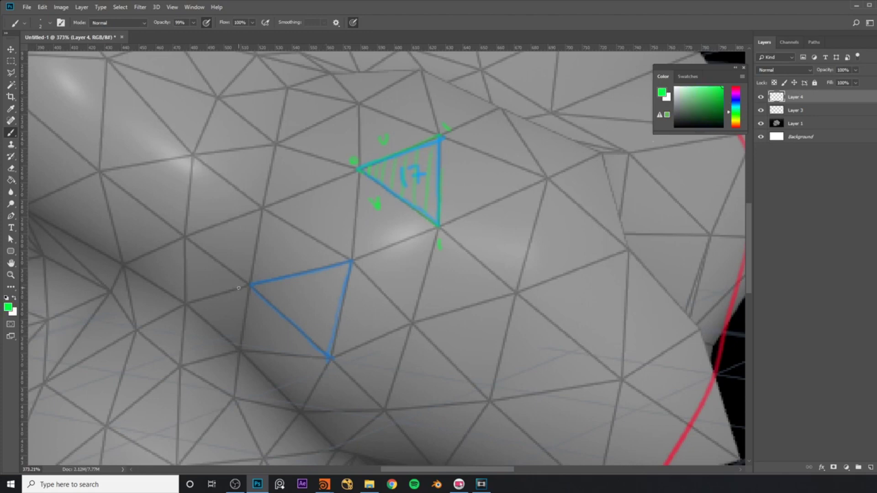
Mark the new triangle's bottom vertex, label its edge v, hatch it, and draw a cyan curve.
left_click_drag(329, 366, 329, 374)
left_click_drag(269, 324, 279, 323)
left_click_drag(259, 293, 265, 285)
left_click_drag(267, 299, 278, 280)
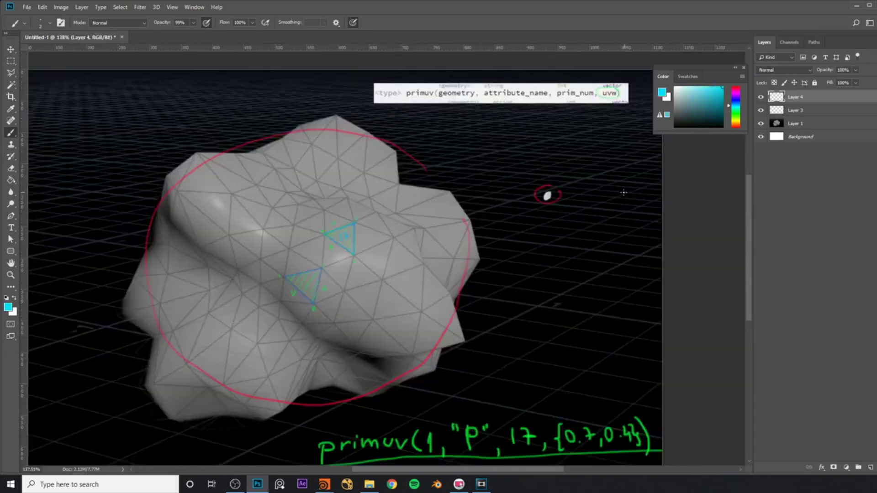
mouse_move(630, 188)
left_mouse_down()
mouse_move(610, 200)
mouse_move(593, 231)
mouse_move(602, 261)
mouse_move(583, 301)
mouse_move(494, 350)
left_mouse_up()
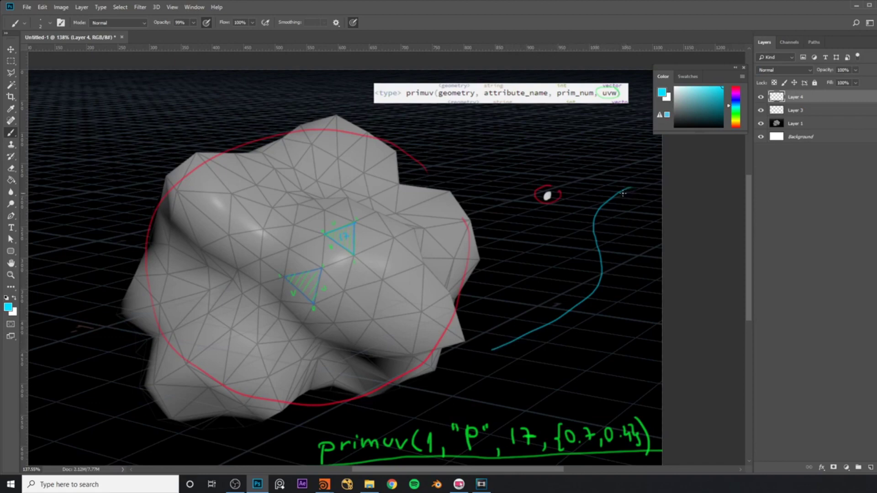
Label the cyan curve u, with 0 at the lower end, 1 at the top, and u=0.5 midway.
left_click_drag(594, 306, 597, 307)
mouse_move(490, 355)
left_mouse_down()
mouse_move(496, 361)
mouse_move(488, 358)
left_mouse_up()
left_click_drag(638, 179, 639, 185)
left_click_drag(614, 266, 634, 265)
left_click_drag(627, 269, 658, 261)
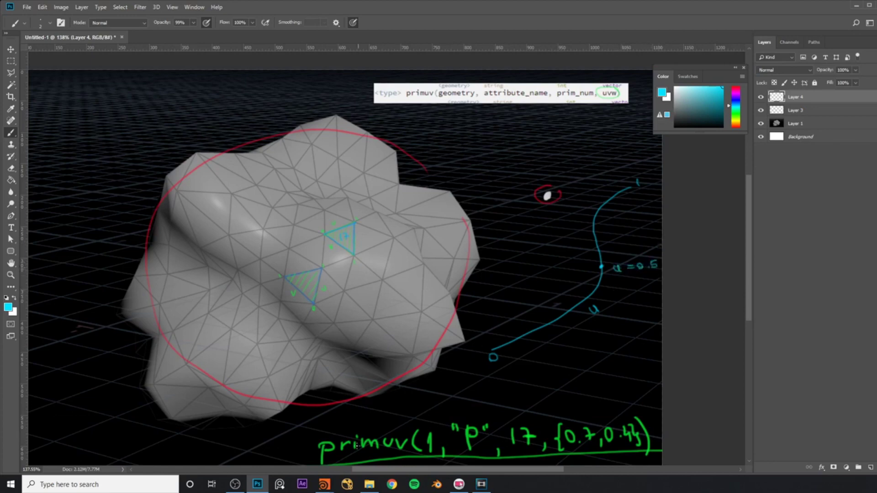
left_click(324, 485)
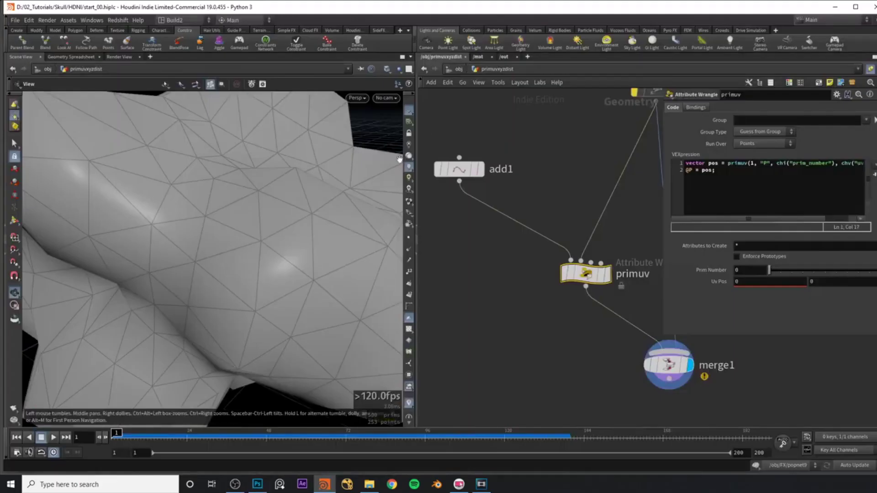
Insert a transform2 node on the wire between add1 and the primuv wrangle.
left_click(464, 168)
key("r")
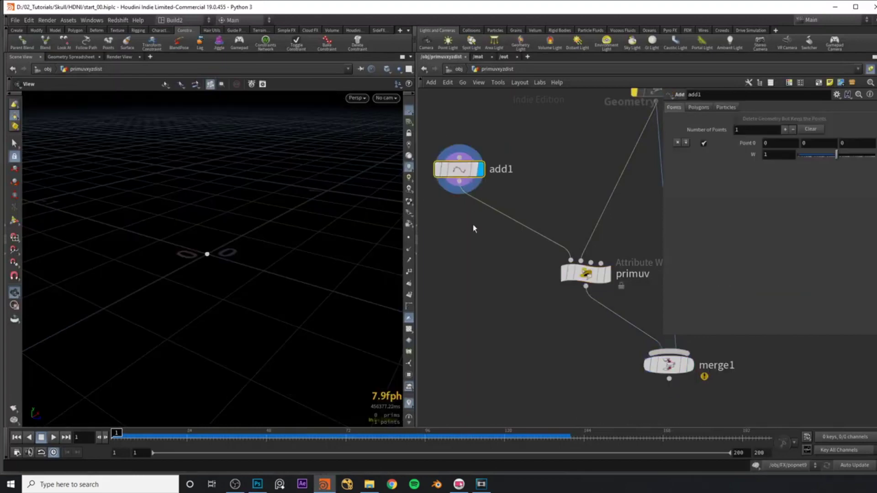
key("Tab")
left_click(594, 28)
left_click(495, 203)
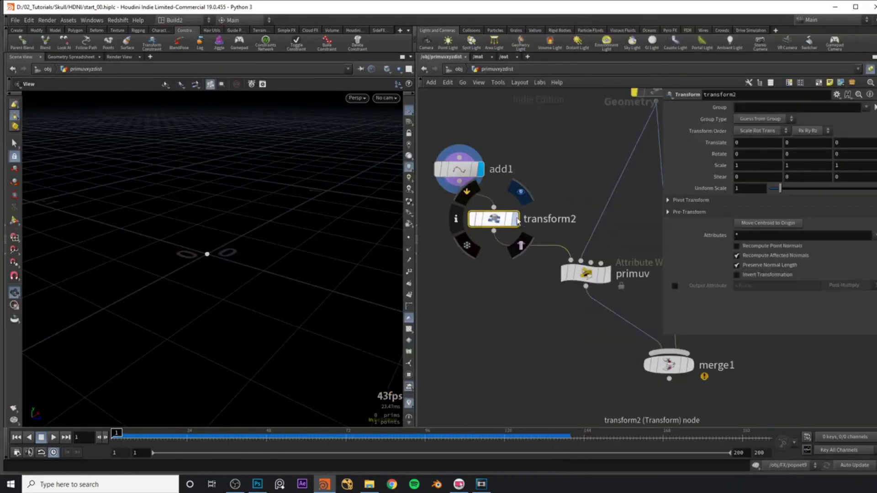
left_click(516, 220)
left_click(668, 365)
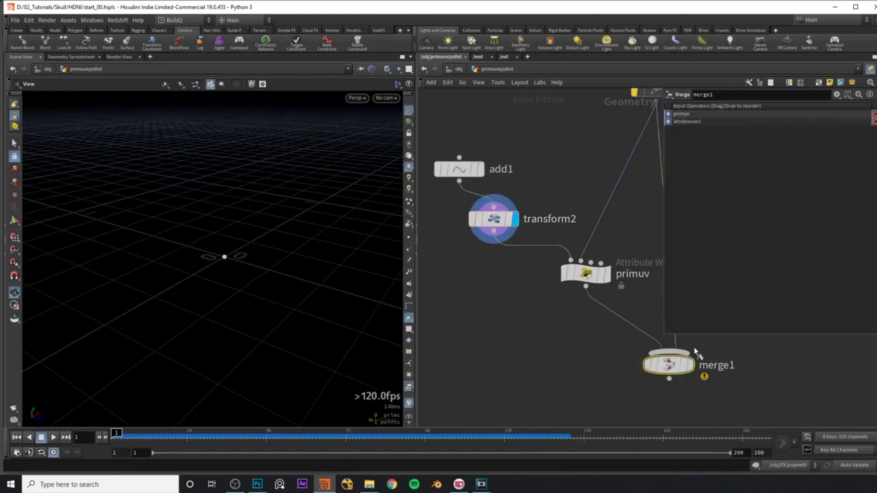
left_click(691, 366)
left_click(493, 219)
Try moving the point with transform2's handle, then undo the translate.
left_click_drag(176, 239, 273, 281)
key("t")
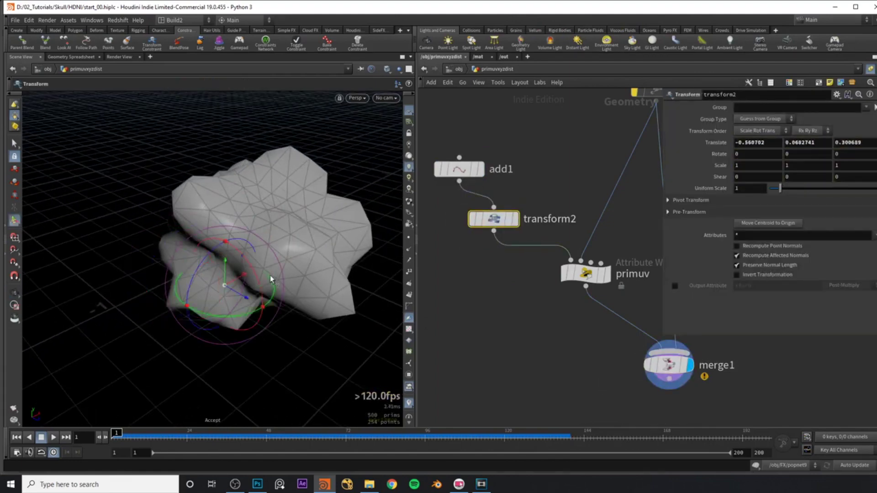
key("Escape")
scroll(283, 251, "up", 5)
left_click_drag(273, 236, 254, 249)
key("t")
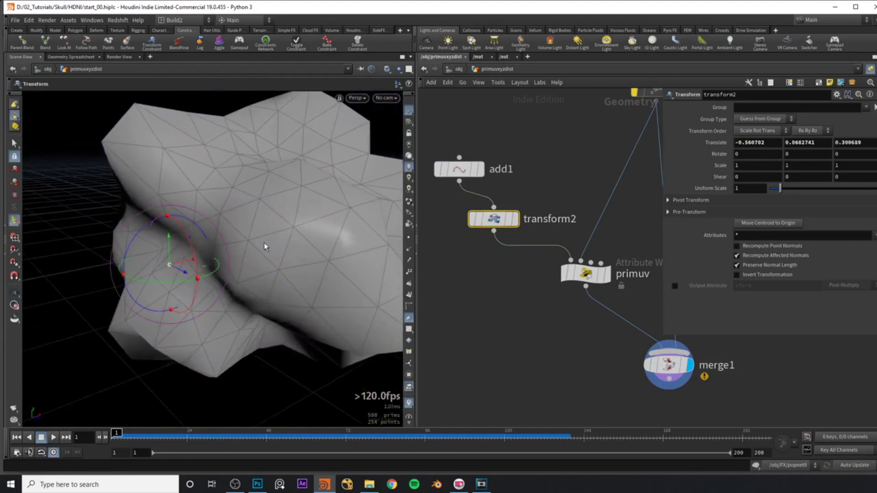
key("Escape")
left_click_drag(198, 247, 239, 233)
scroll(291, 220, "up", 4)
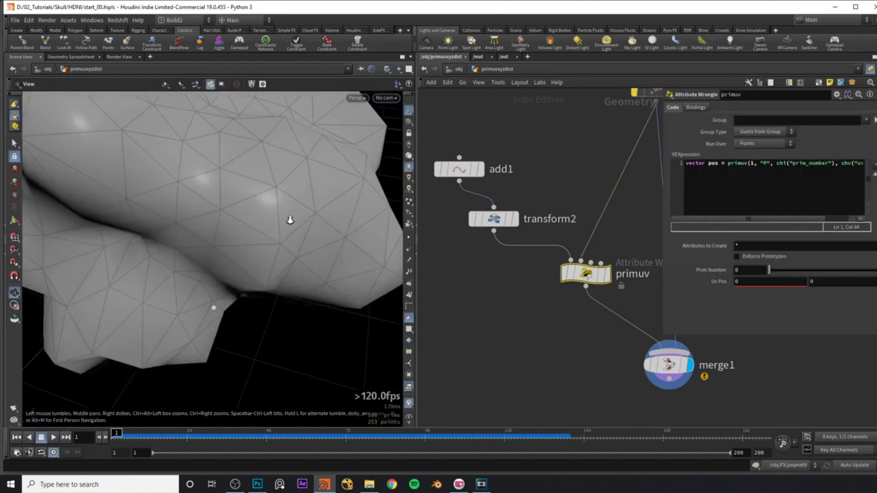
left_click_drag(290, 221, 160, 251)
key("ctrl+z")
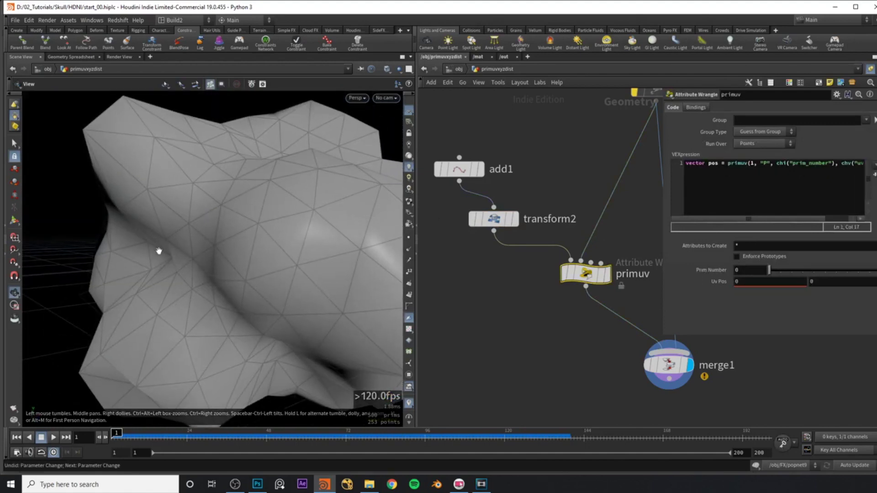
left_click_drag(284, 254, 276, 182)
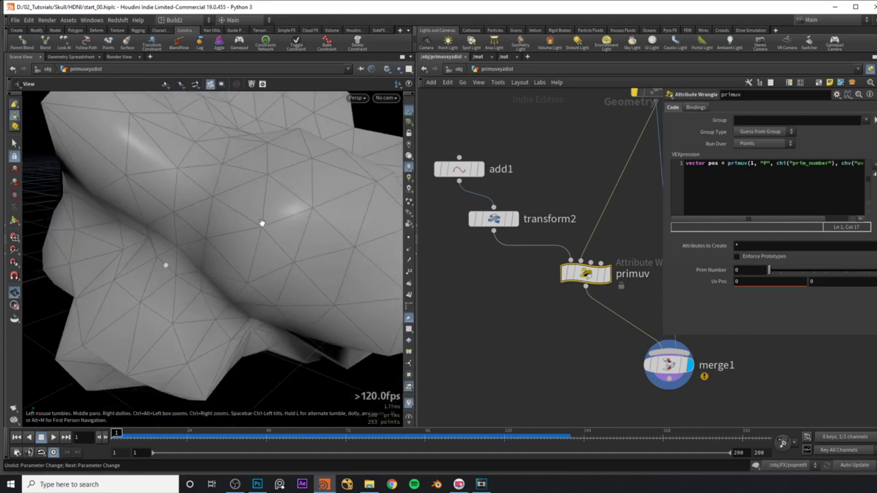
scroll(284, 194, "up", 2)
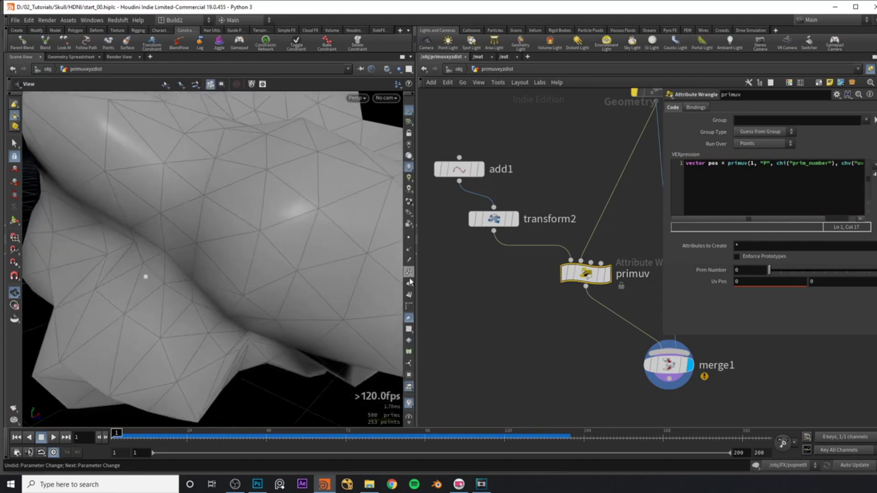
Show primitive numbers on the mesh and read the end of the primuv expression.
left_click(409, 295)
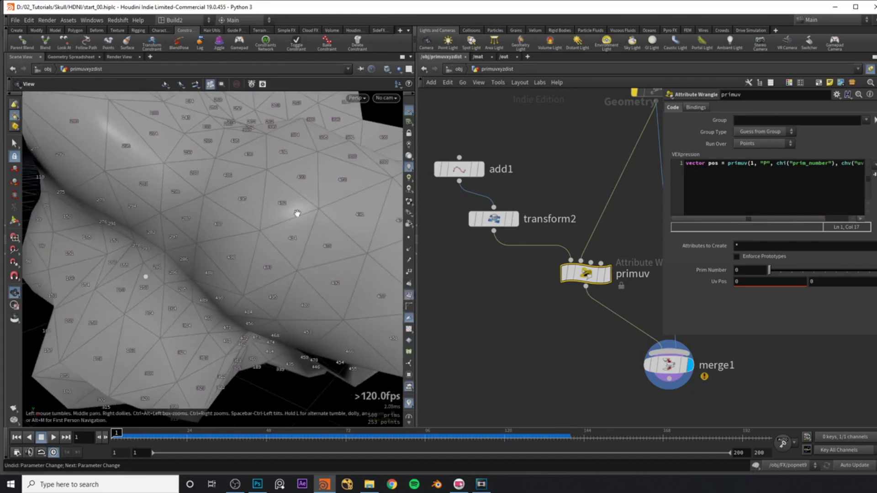
scroll(297, 213, "up", 2)
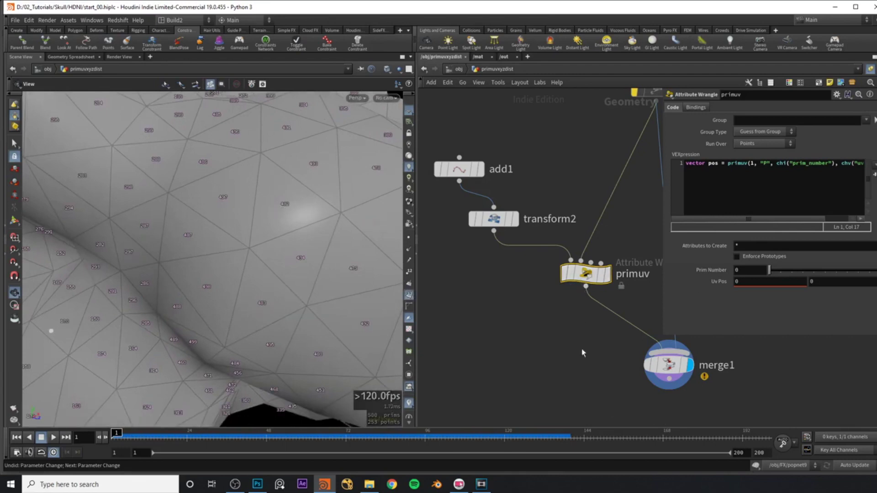
middle_click_drag(608, 282, 545, 273)
mouse_move(545, 274)
left_click(771, 164)
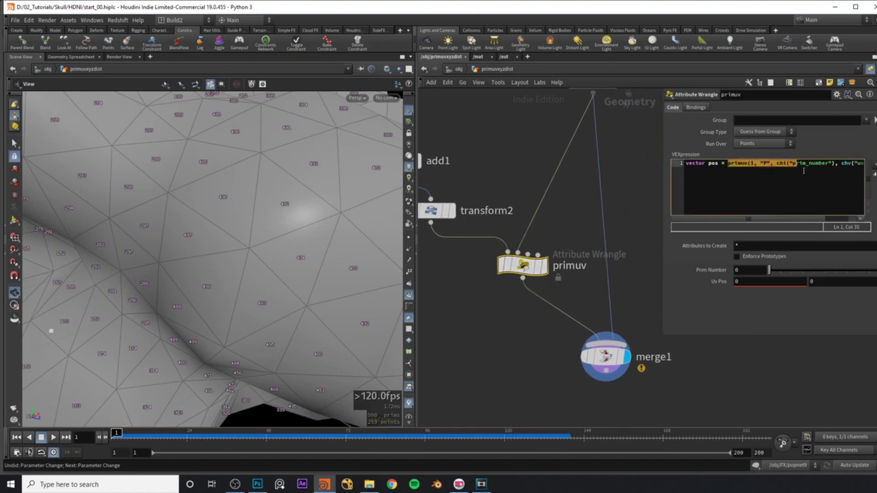
left_click(258, 484)
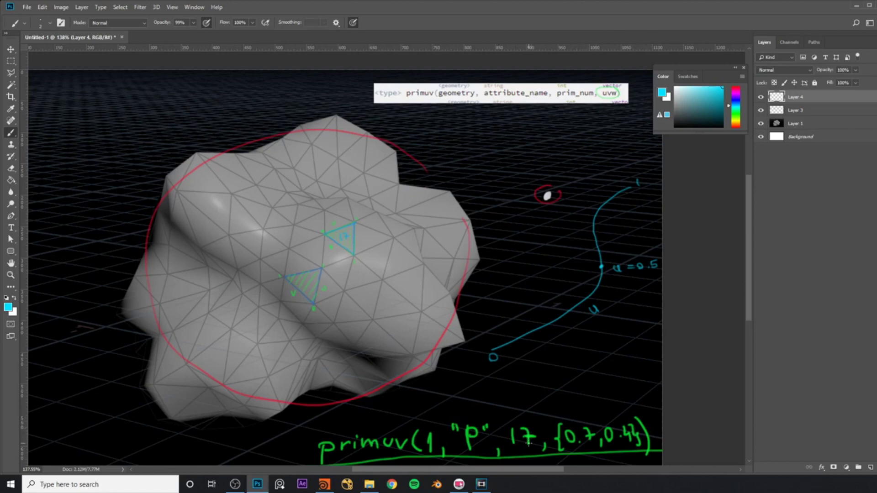
left_click(324, 486)
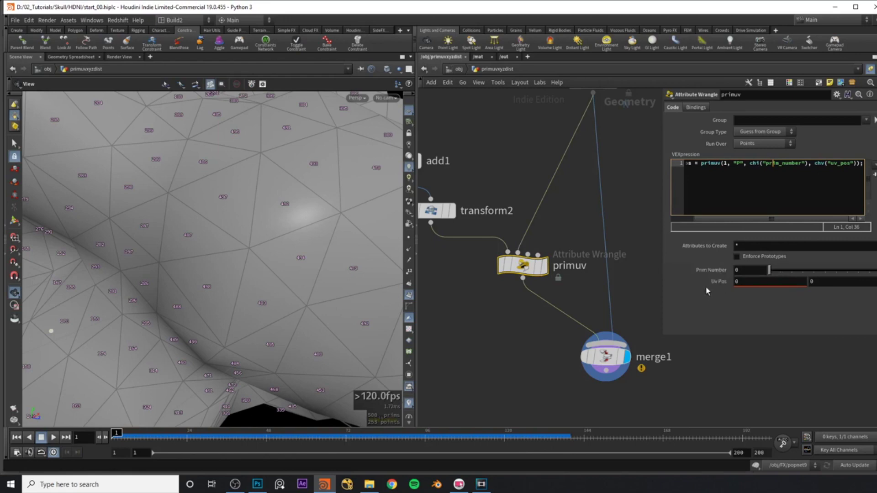
Set the primuv wrangle's Prim Number to 487.
left_click_drag(164, 260, 141, 298)
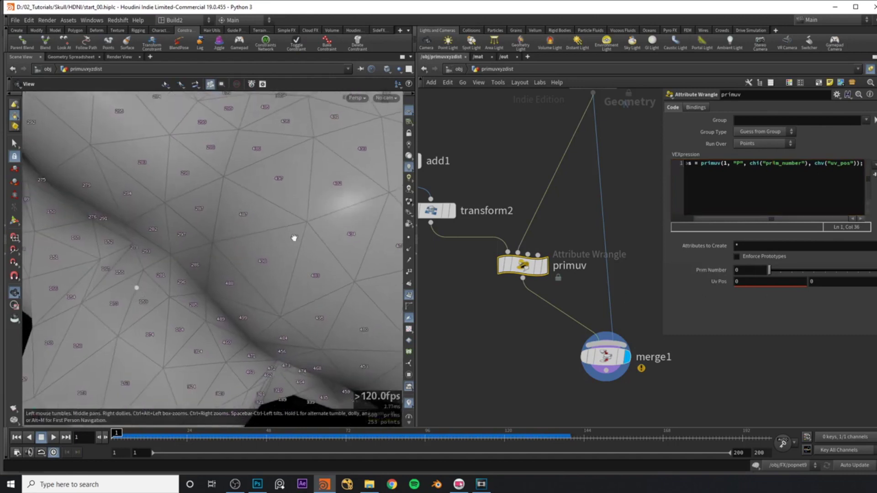
left_click(757, 270)
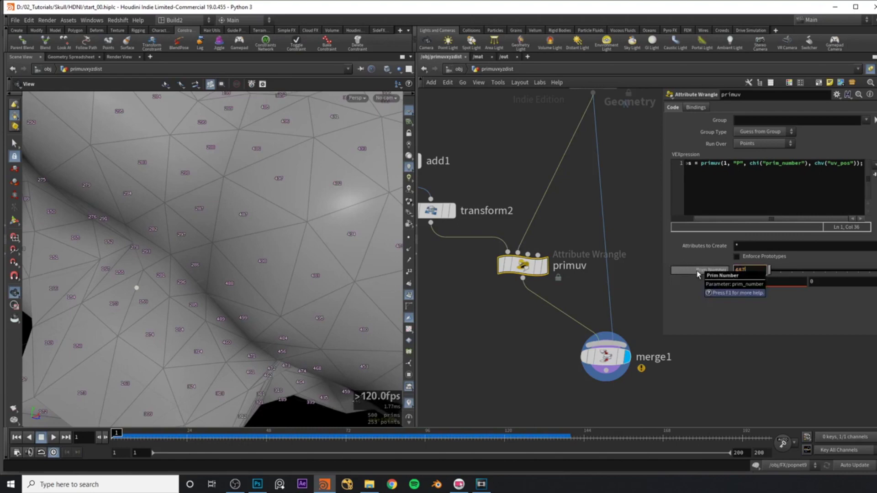
type("487")
key("Return")
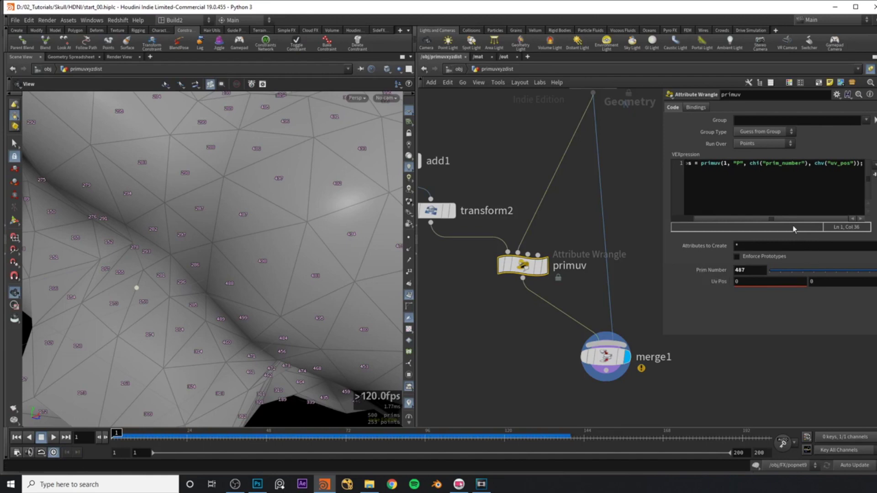
Add a second VEX line '@P = pos;' after the primuv line.
left_click_drag(783, 220, 738, 218)
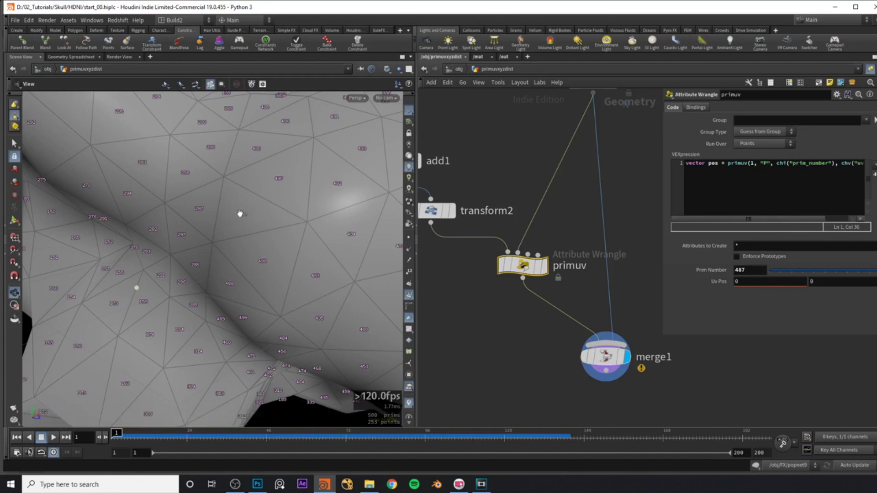
double_click(713, 163)
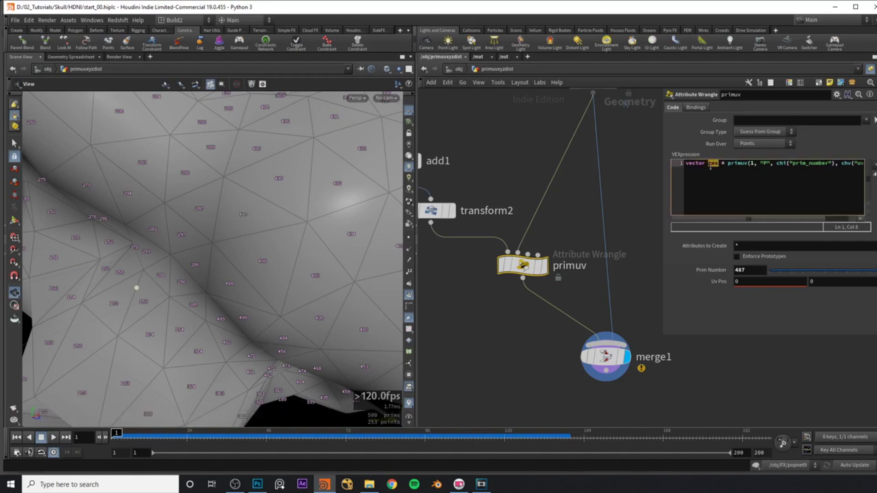
left_click(712, 164)
left_click(728, 164)
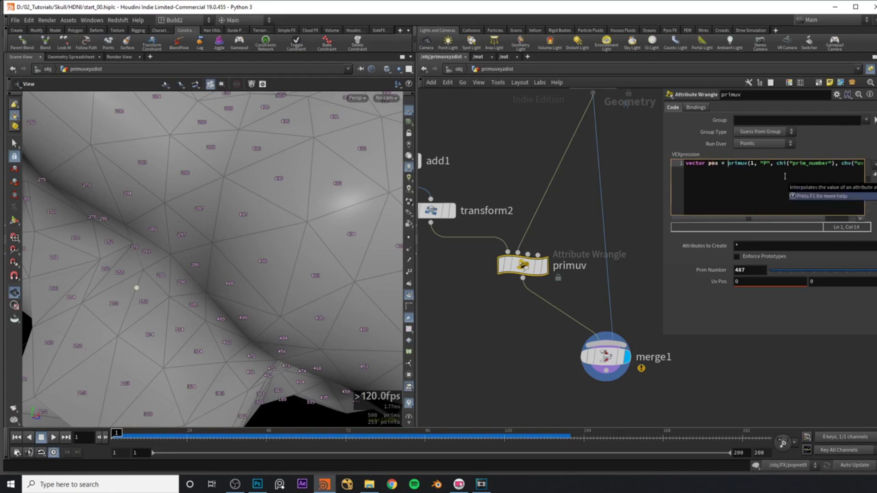
key("End")
key("Return")
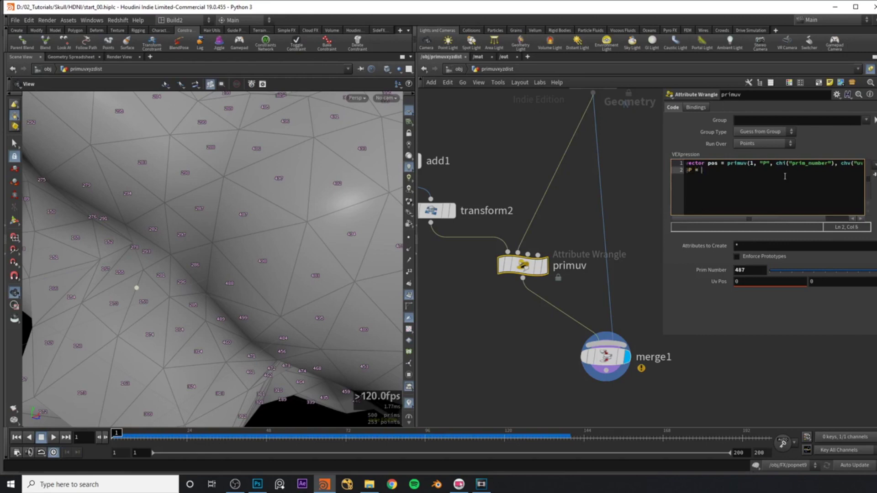
type("@P = pos")
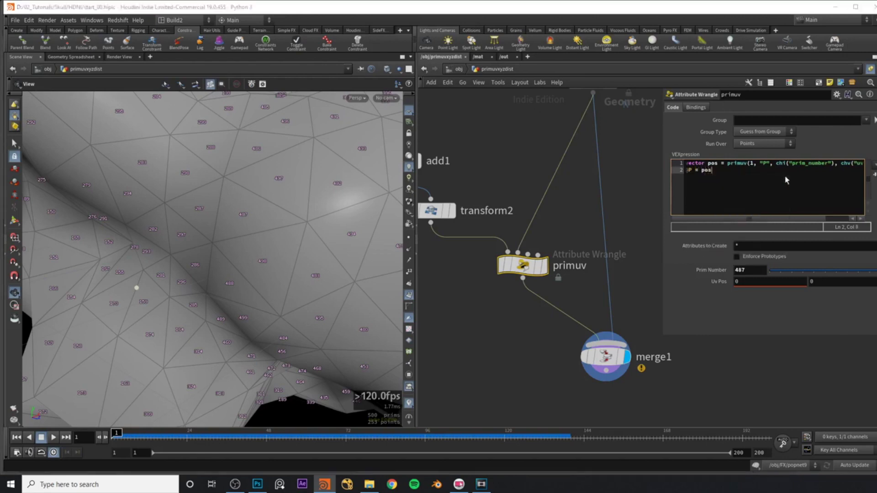
type(";")
left_click_drag(274, 251, 248, 209)
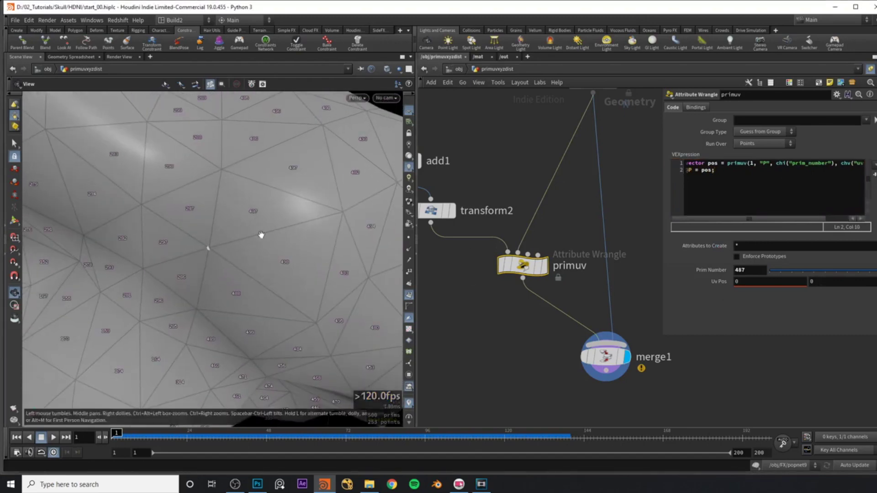
left_click_drag(262, 234, 250, 237)
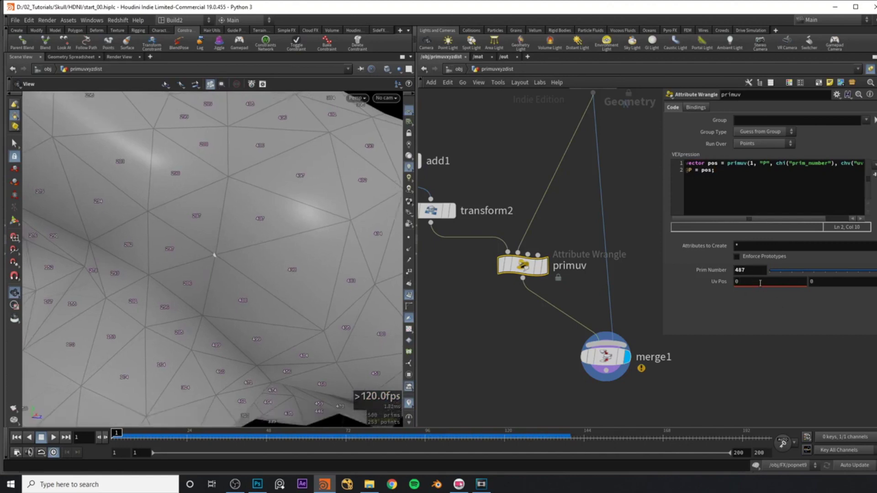
Ladder the primuv wrangle's Uv Pos values to 0.29 and 0.53 on primitive 487.
middle_click(712, 281)
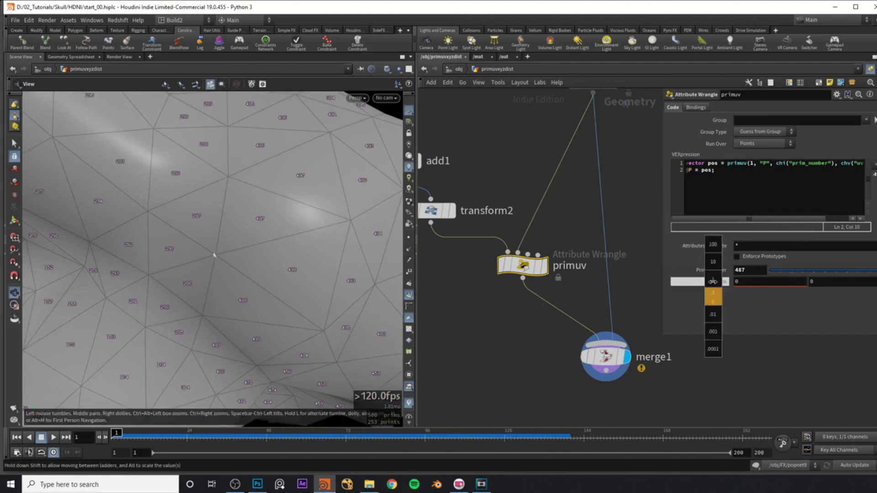
middle_click_drag(713, 282, 733, 285)
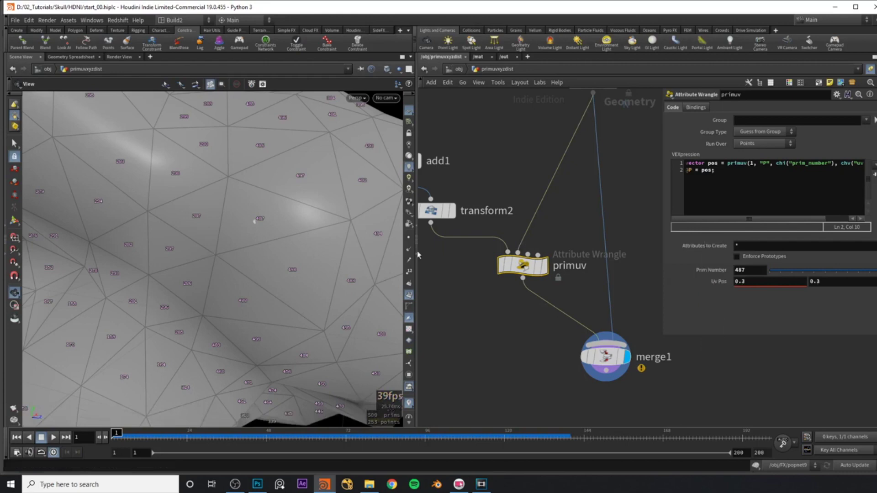
scroll(304, 210, "up", 5)
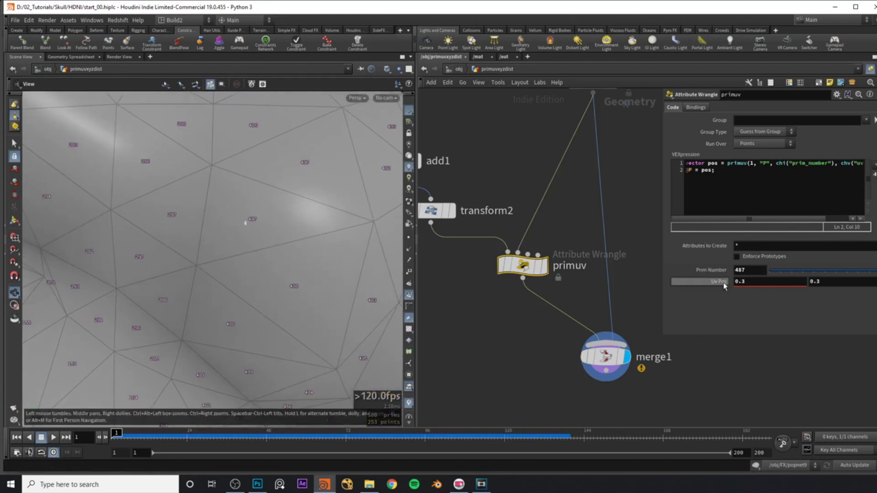
mouse_move(724, 285)
middle_mouse_down()
mouse_move(721, 297)
mouse_move(731, 298)
mouse_move(716, 297)
mouse_move(770, 295)
mouse_move(725, 288)
middle_mouse_up()
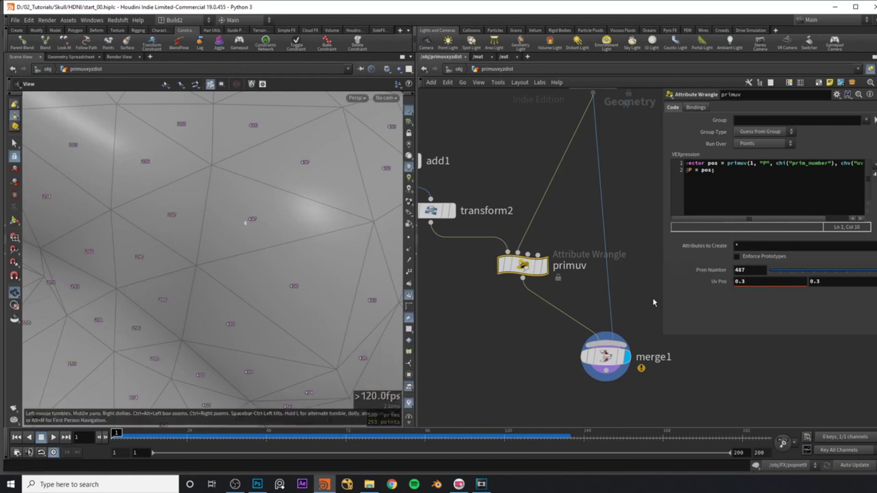
left_click_drag(292, 227, 215, 133)
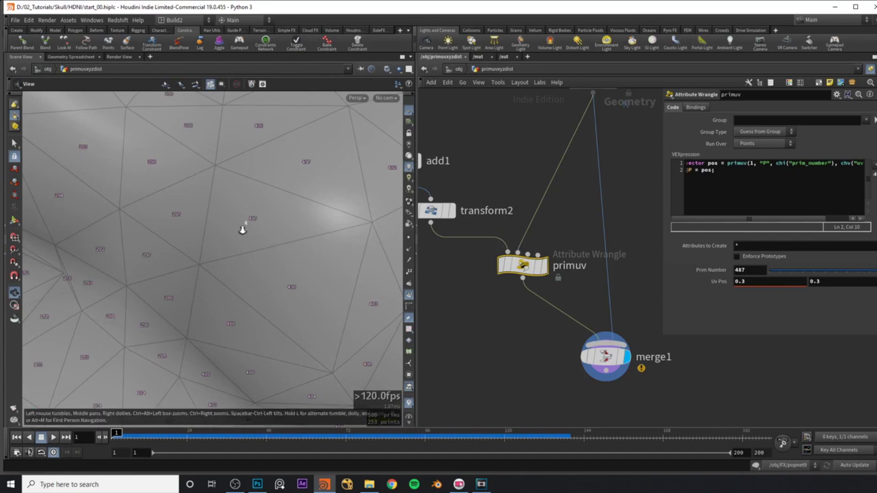
scroll(243, 229, "up", 2)
middle_click_drag(818, 282, 841, 281)
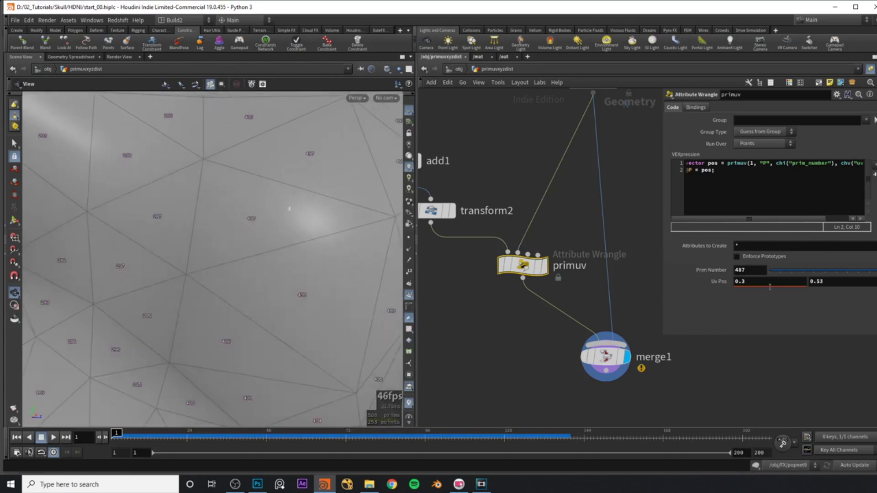
middle_click_drag(761, 281, 874, 288)
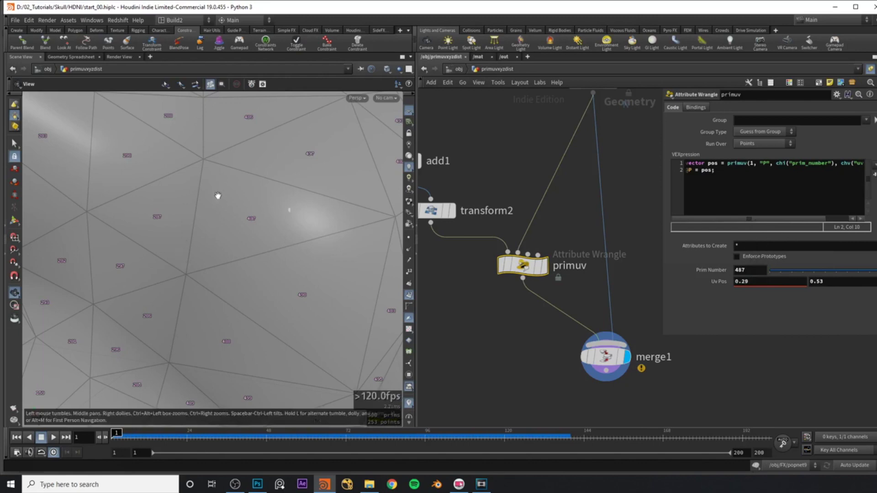
left_click_drag(225, 231, 231, 235)
Highlight the "P" attribute name in line 1 of the VEX code.
left_click(759, 204)
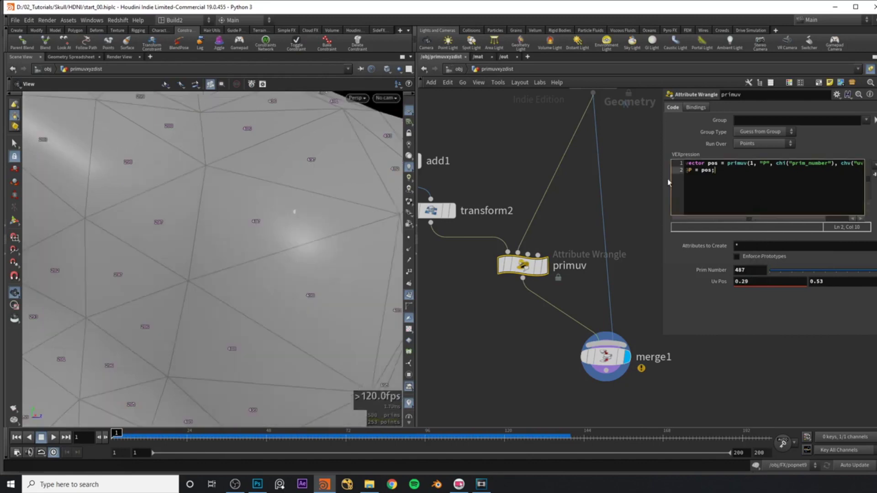
left_click_drag(759, 165, 769, 166)
left_click(770, 165)
left_click_drag(749, 226, 736, 223)
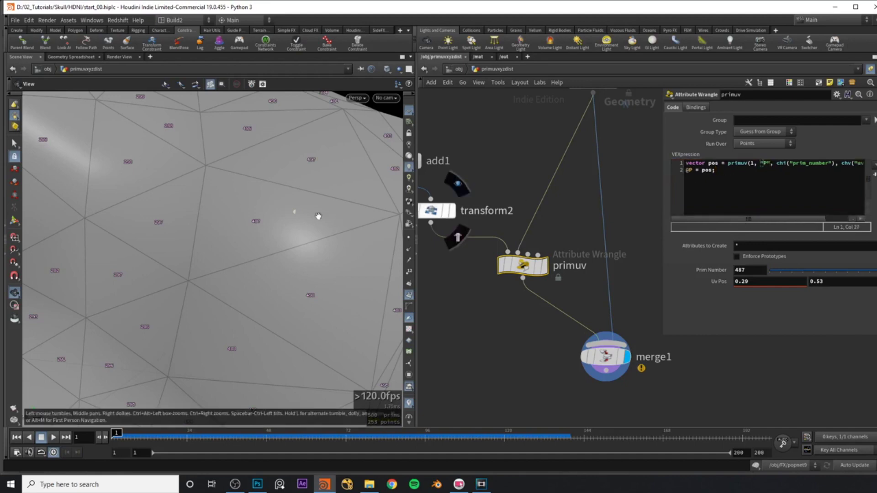
Copy the first VEX code line onto line 3.
key("shift+End")
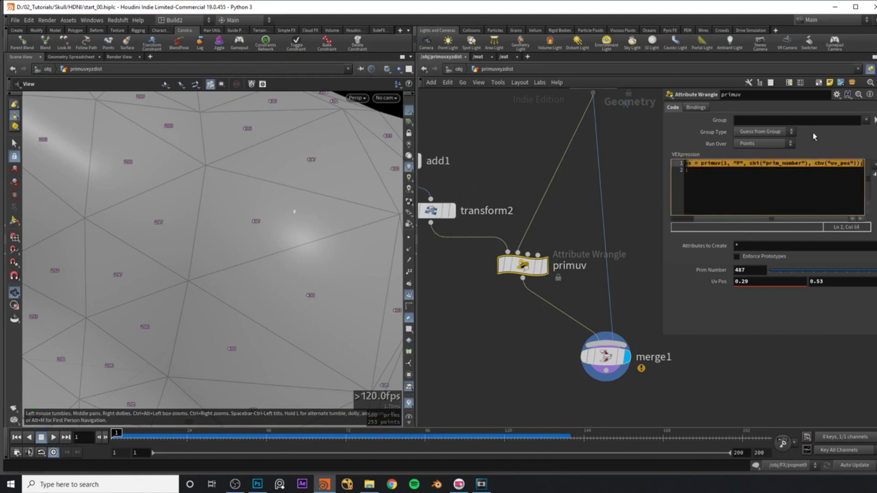
key("ctrl+c")
key("Down")
key("Return")
key("ctrl+v")
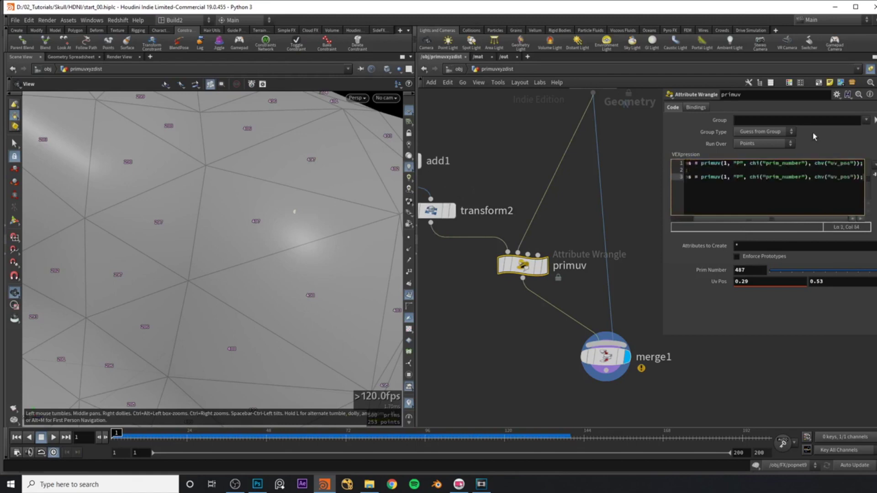
key("Home")
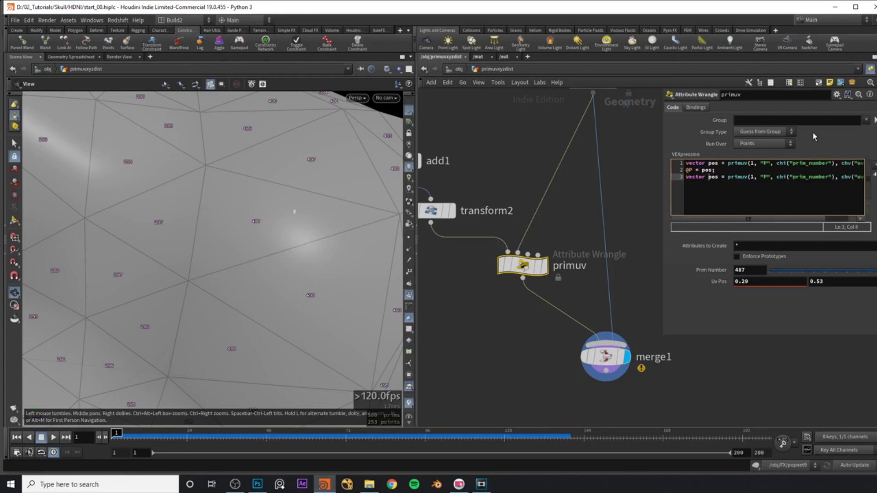
Change the copied line to store primuv's "N" sample in a variable N.
key("BackSpace")
key("Delete")
key("Delete")
type("N")
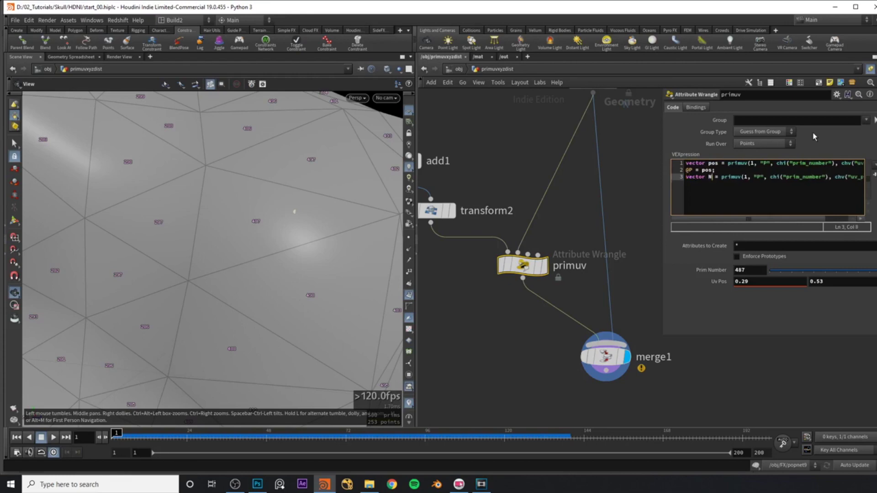
key("Right")
key("Right")
key("Right")
key("Delete")
type("N")
key("End")
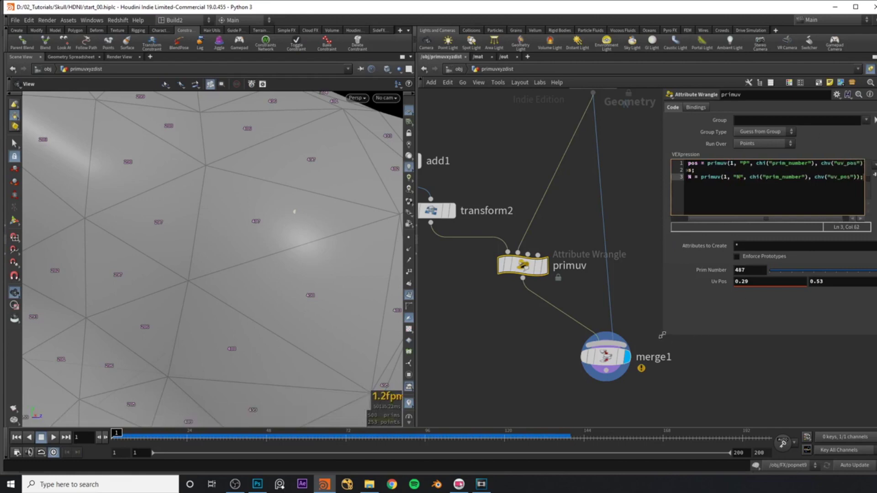
Widen the code area and start a new @N = N; line.
left_click_drag(662, 335, 625, 338)
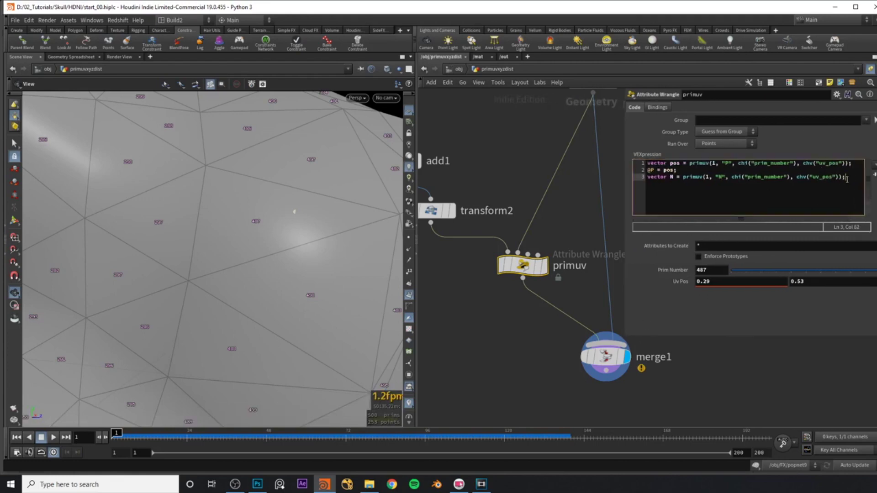
key("Return")
type("@N = N;")
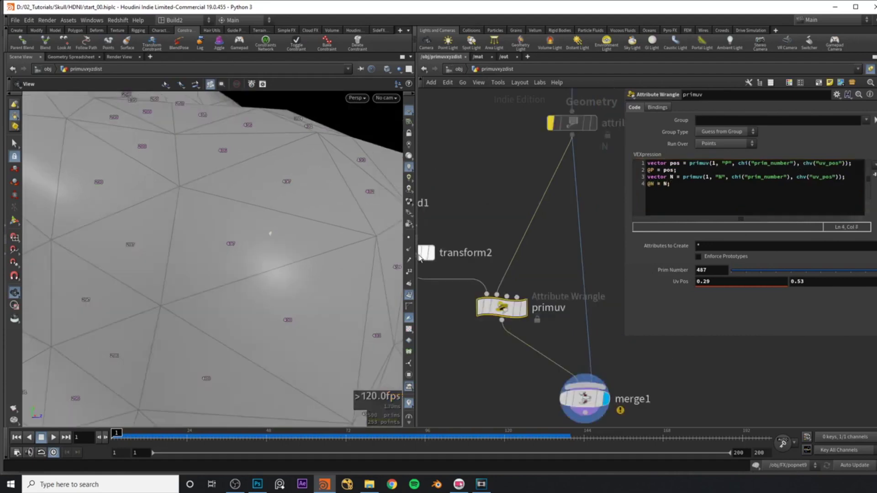
Display point normals in the viewport and raise the first Uv Pos value to 0.96.
left_click(409, 250)
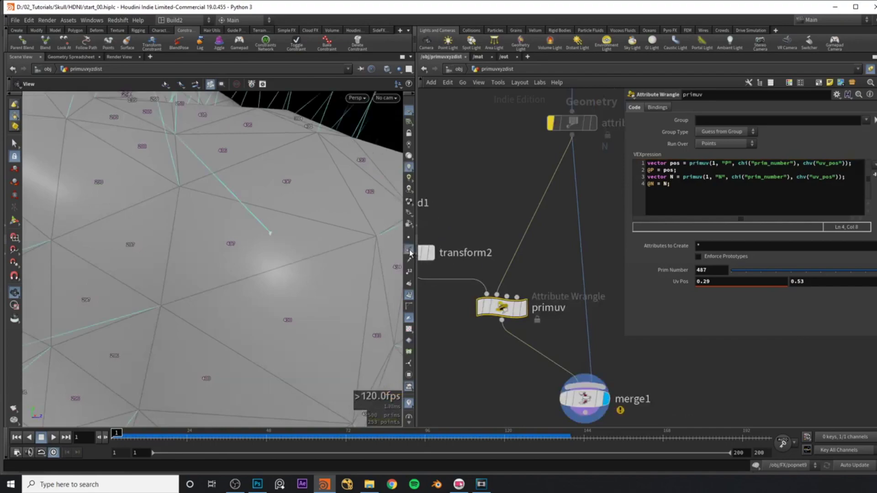
mouse_move(272, 235)
left_mouse_down()
mouse_move(219, 229)
mouse_move(266, 227)
mouse_move(268, 242)
mouse_move(297, 274)
mouse_move(255, 288)
mouse_move(268, 253)
mouse_move(299, 242)
mouse_move(286, 241)
left_mouse_up()
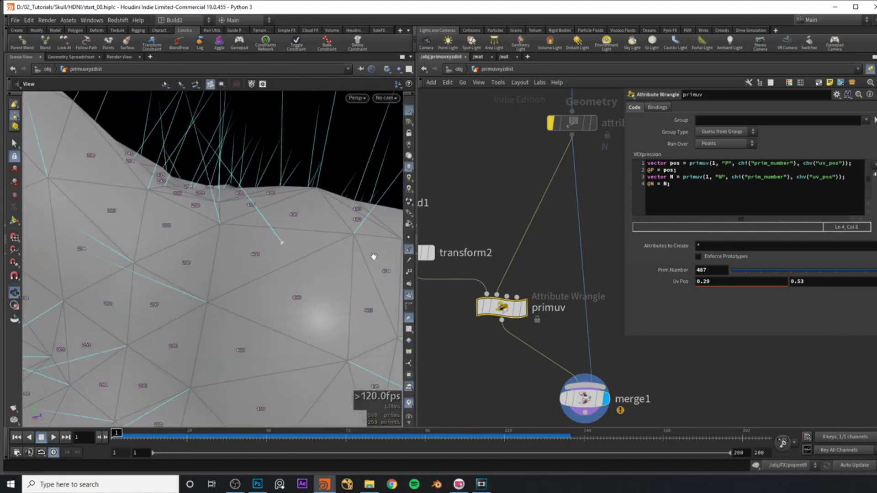
middle_click_drag(720, 281, 733, 280)
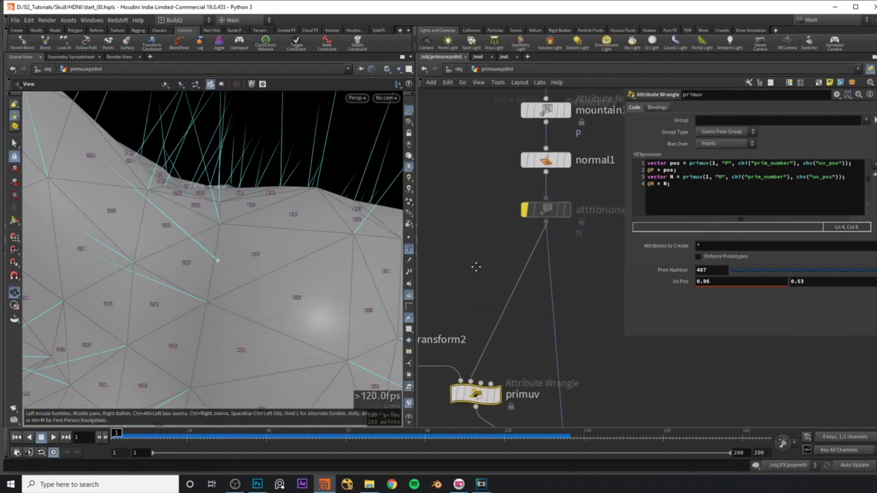
Unbypass attribnoise1 and raise its noise Offset to 14.9.
mouse_move(525, 225)
left_click(506, 195)
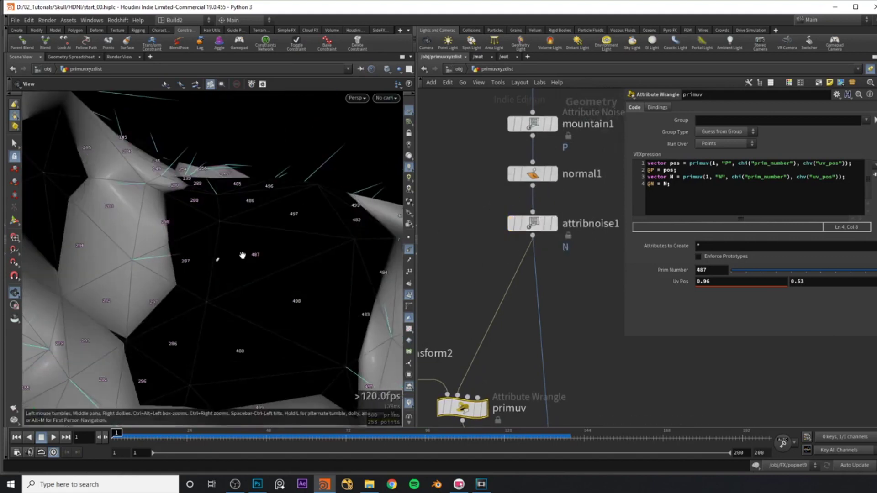
left_click(535, 222)
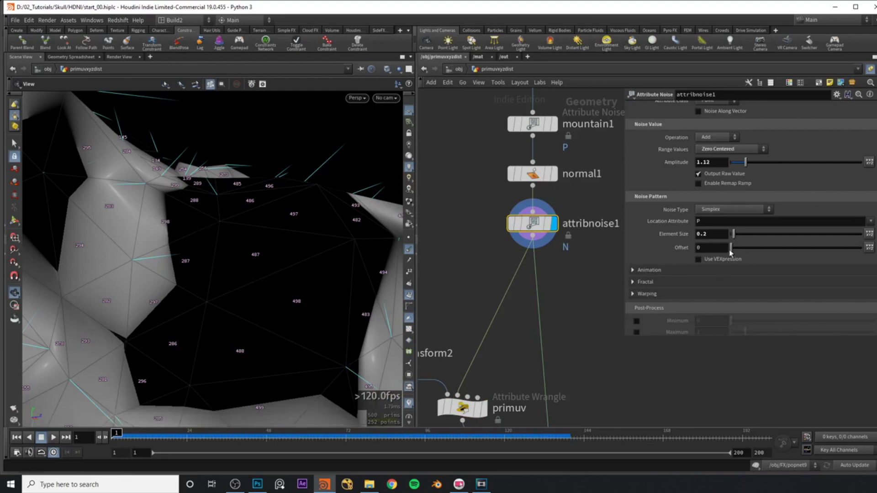
left_click_drag(731, 249, 770, 248)
middle_click_drag(502, 396, 543, 300)
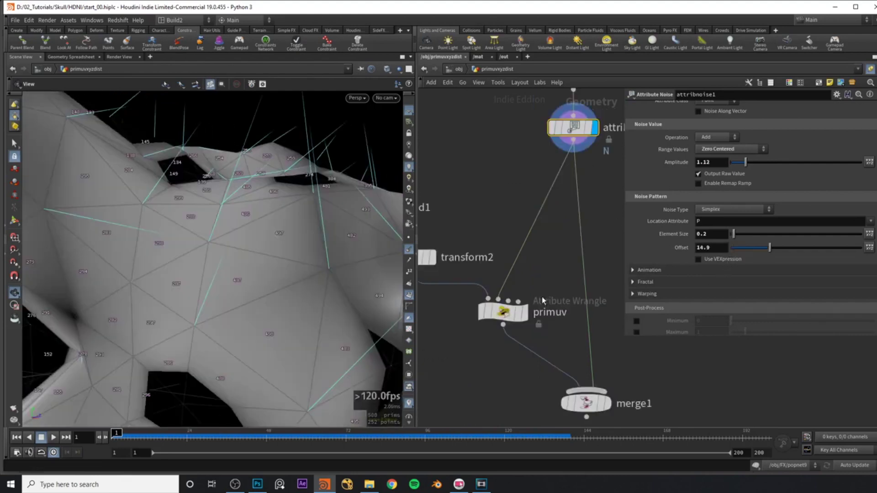
Select the primuv wrangle and ladder its Uv Pos to 0.4, 0.4.
left_click(584, 403)
left_click(502, 312)
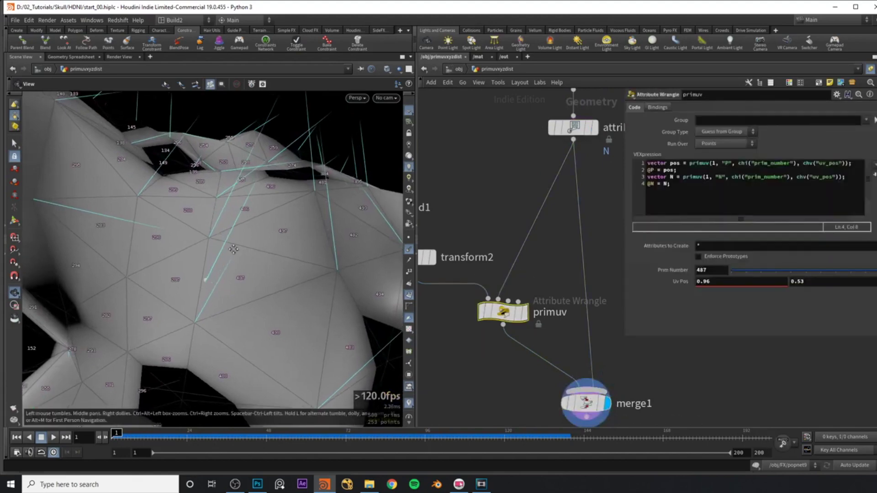
left_click_drag(243, 250, 247, 245)
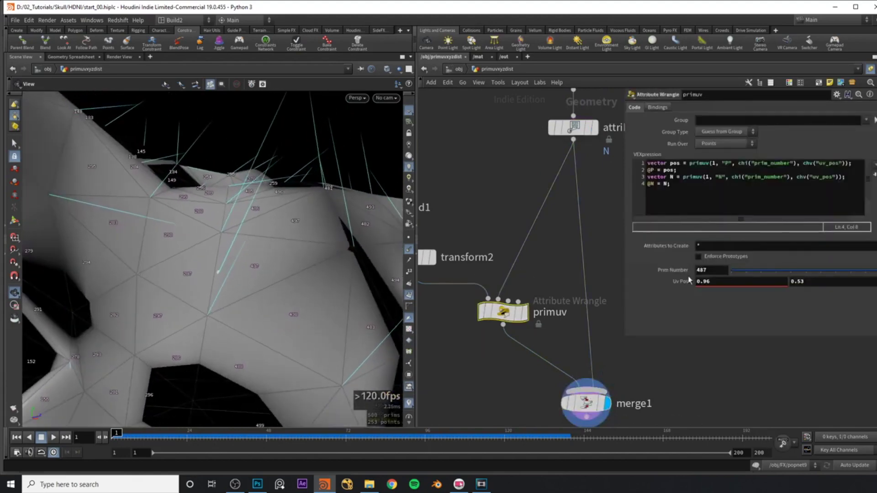
middle_click_drag(735, 285, 608, 289)
middle_click_drag(811, 282, 266, 253)
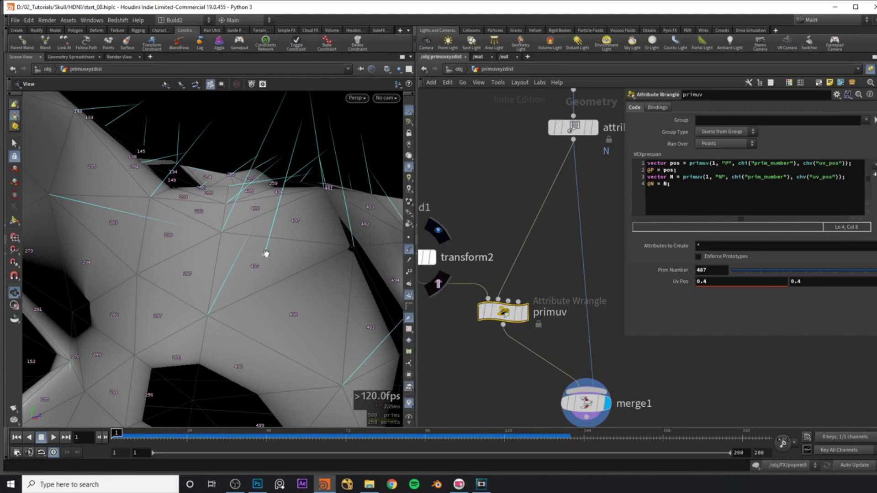
left_click_drag(266, 253, 218, 280)
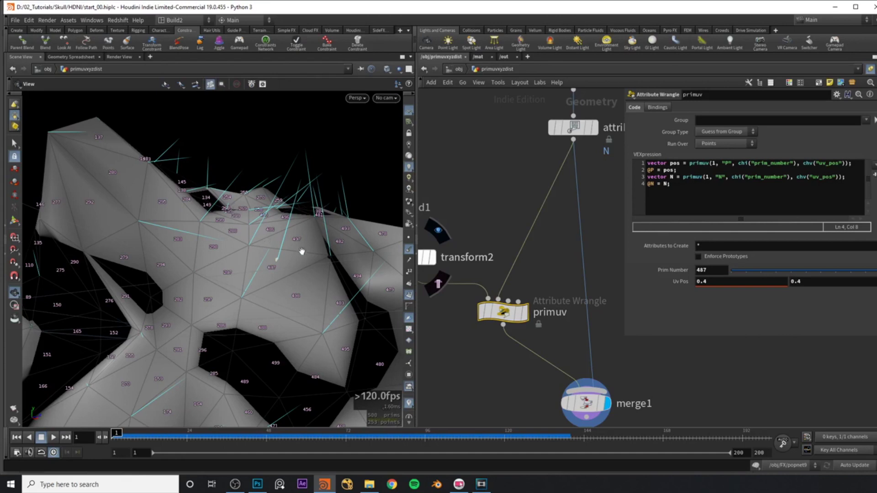
scroll(303, 251, "up", 1)
left_click(698, 167)
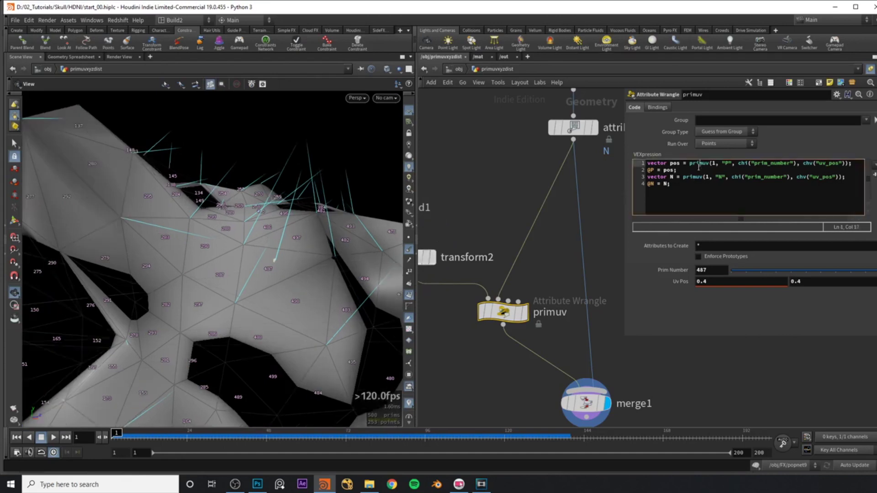
scroll(274, 260, "up", 2)
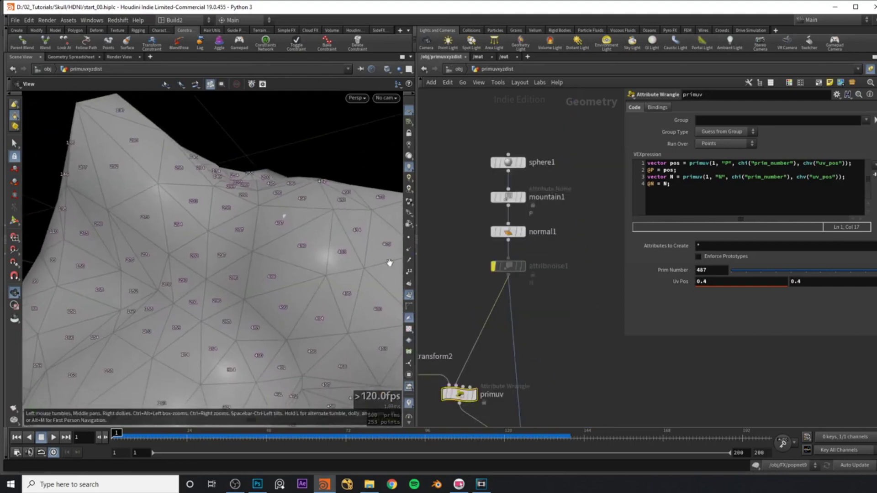
Paste curve1 and resample1, move them left, and display resample1's curve.
middle_click_drag(542, 331, 533, 296)
scroll(280, 227, "down", 1)
key("ctrl+v")
left_click_drag(560, 195, 576, 249)
left_click(577, 249)
left_click_drag(278, 219, 286, 152)
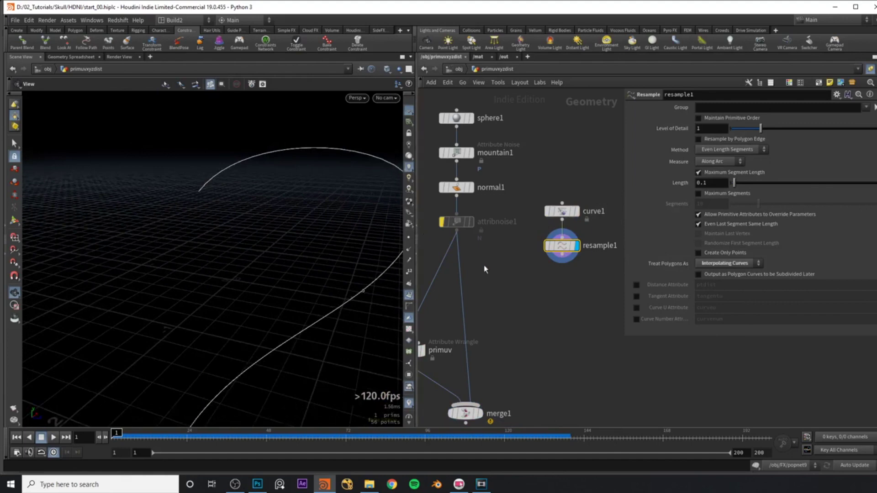
middle_click_drag(519, 226, 553, 175)
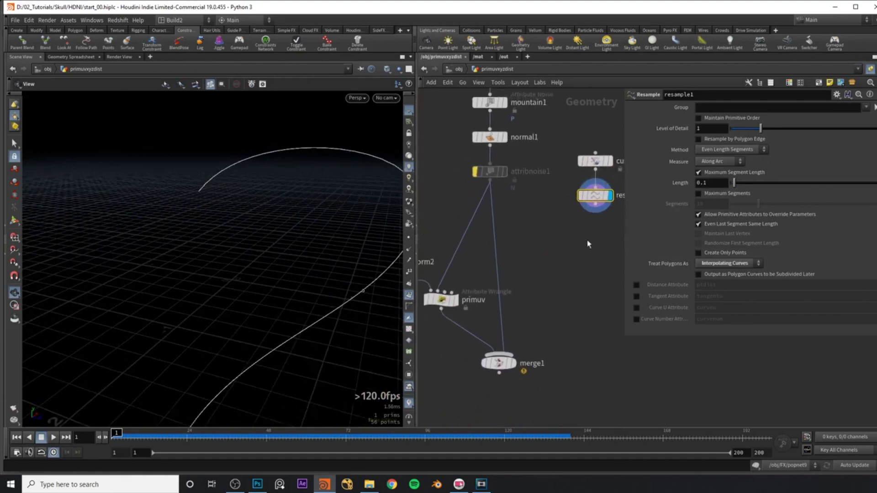
Try wiring resample1 into merge1's second input, then undo the recent changes.
left_click_drag(593, 218, 455, 289)
key("ctrl+z")
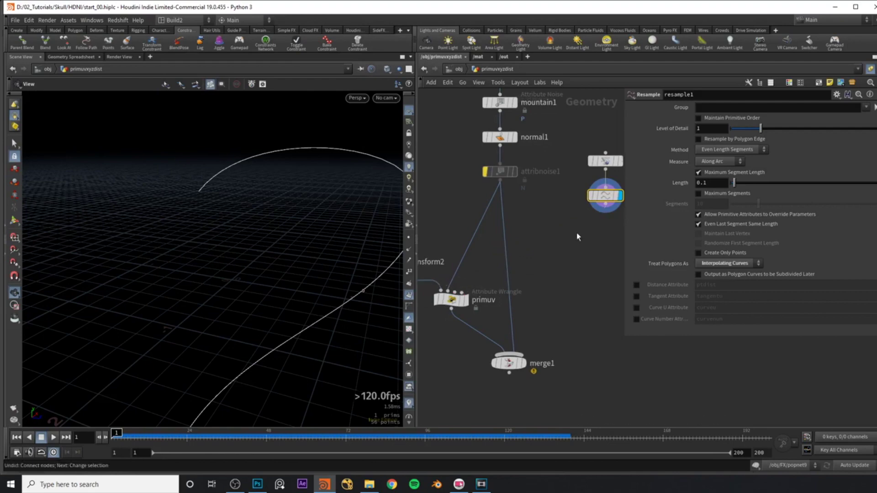
left_click_drag(611, 213, 450, 289)
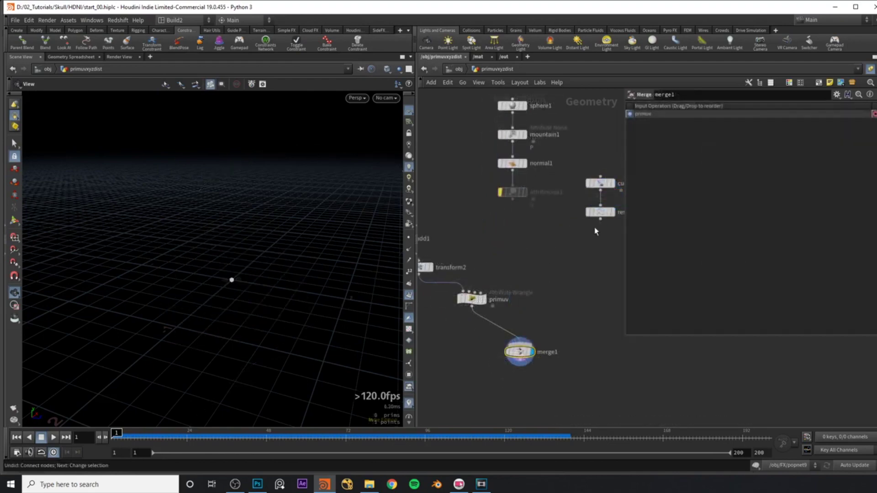
left_click(544, 342)
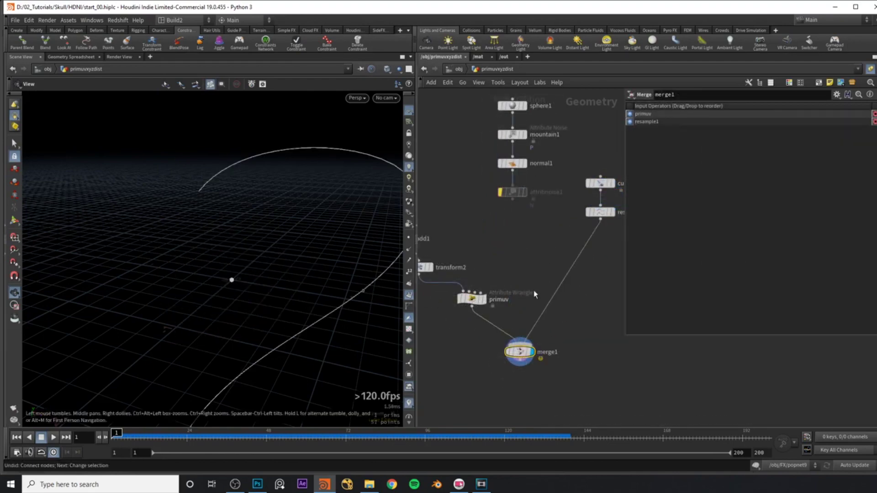
middle_click_drag(536, 295, 542, 257)
left_click_drag(274, 285, 366, 245)
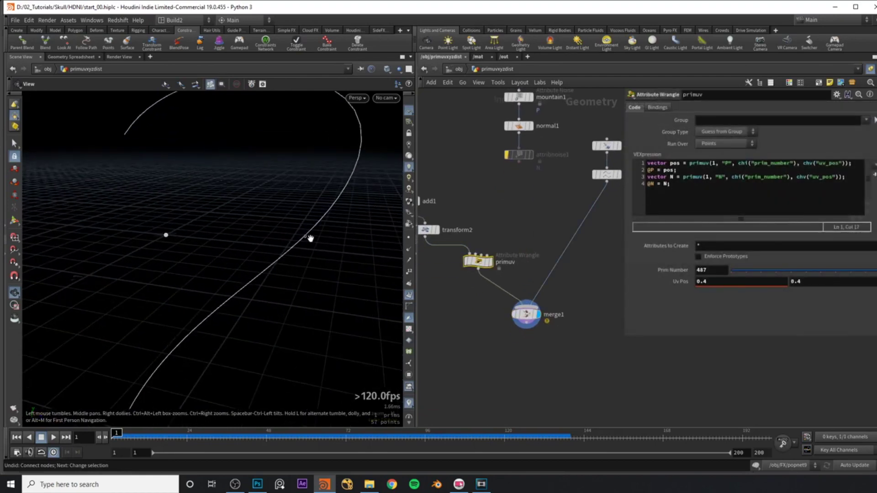
left_click_drag(309, 239, 329, 235)
key("Return")
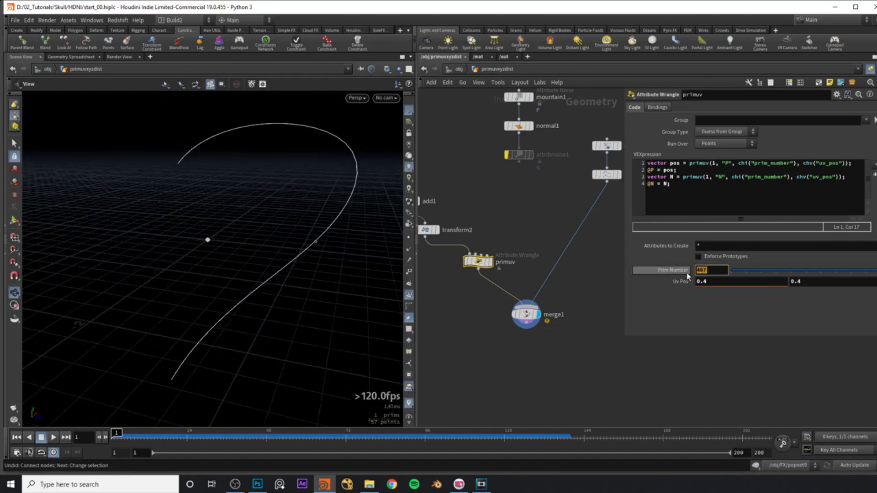
key("ctrl+z")
key("ctrl+z")
Connect the curve into primuv's second input and lower Uv Pos to 0.1.
left_click(609, 203)
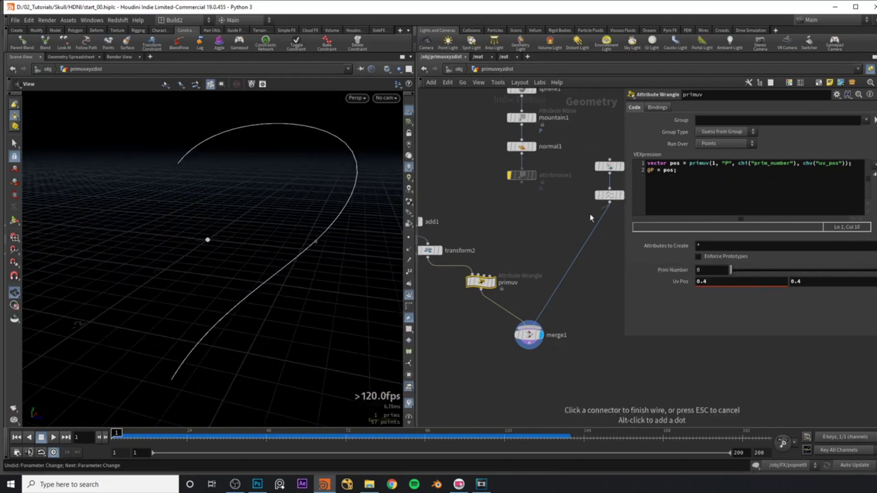
left_click(482, 266)
left_click_drag(279, 268, 276, 278)
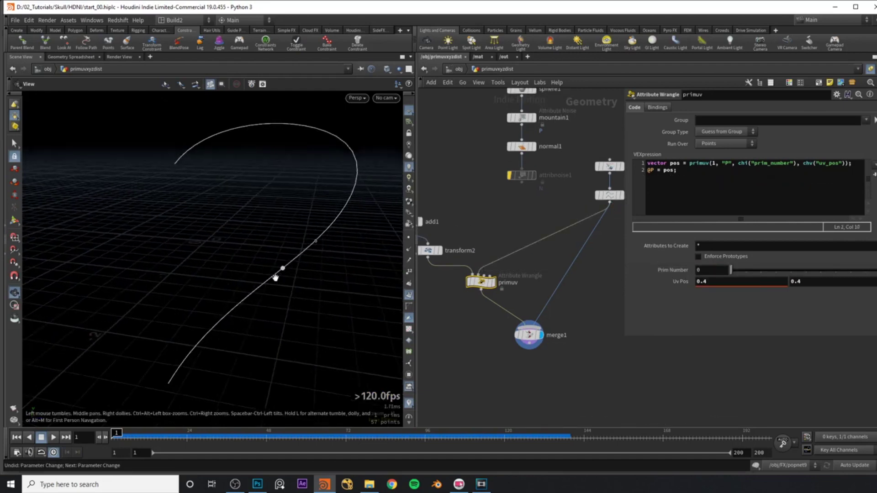
left_click_drag(314, 221, 283, 205)
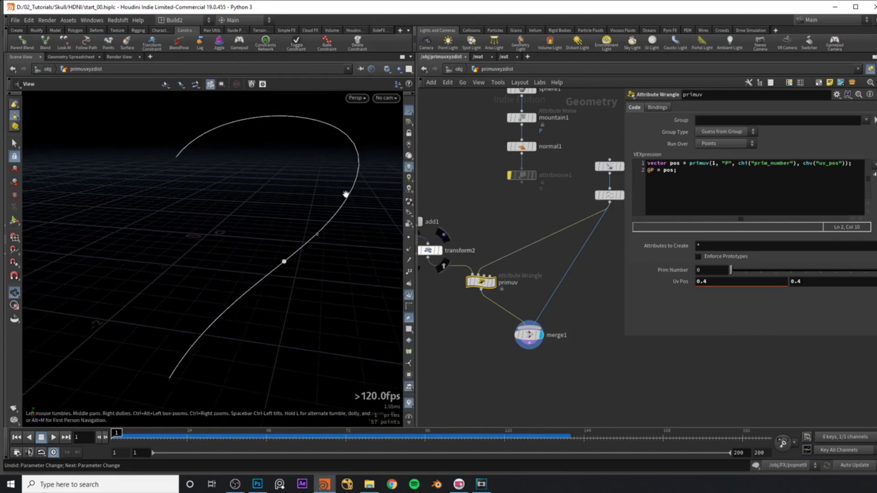
middle_click_drag(738, 281, 819, 292)
Slide the point along the curve with Uv Pos, then preview POINTS and GEO alone.
middle_click_drag(724, 283, 724, 301)
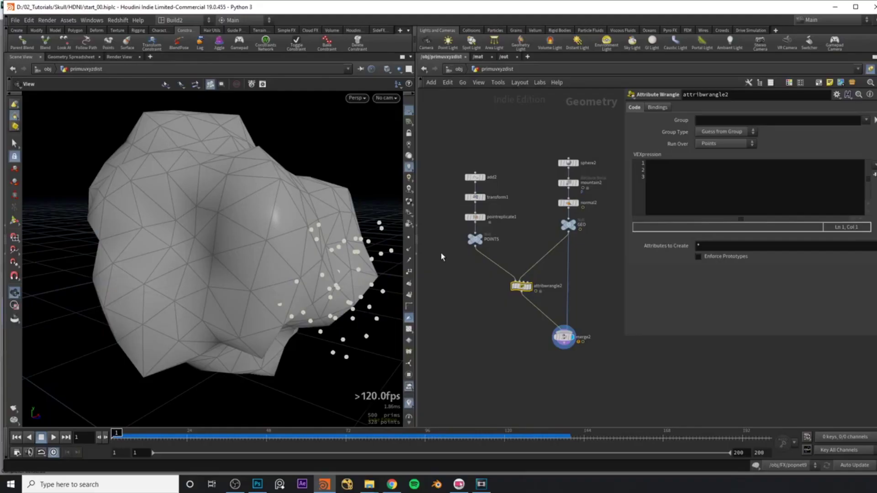
mouse_move(293, 247)
left_mouse_down()
mouse_move(255, 246)
mouse_move(287, 249)
mouse_move(278, 249)
left_mouse_up()
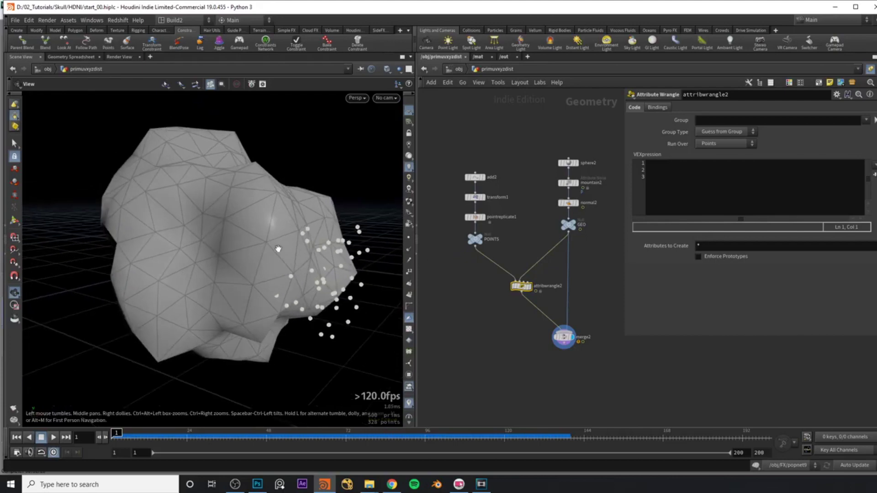
left_click(475, 239)
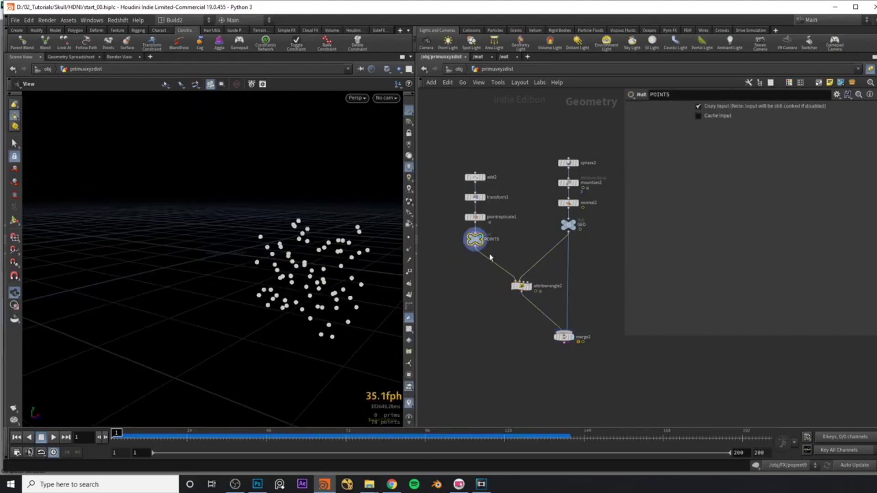
mouse_move(301, 265)
left_mouse_down()
mouse_move(320, 267)
mouse_move(312, 268)
left_mouse_up()
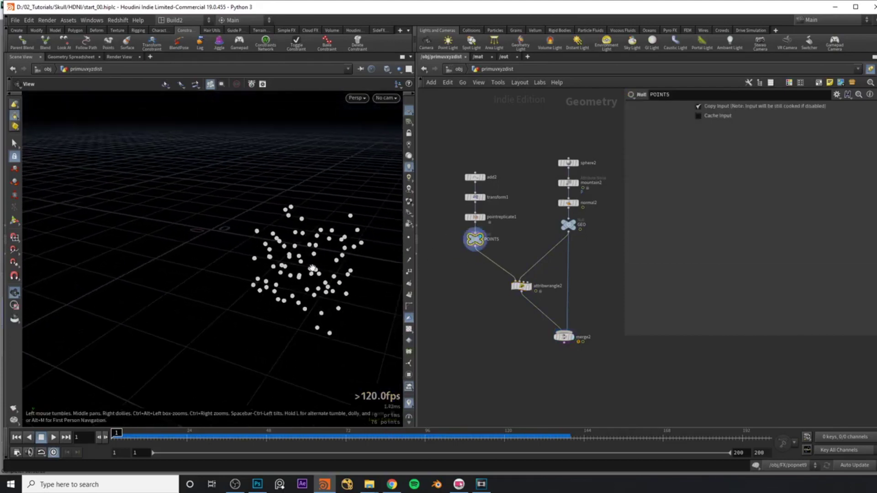
left_click(570, 225)
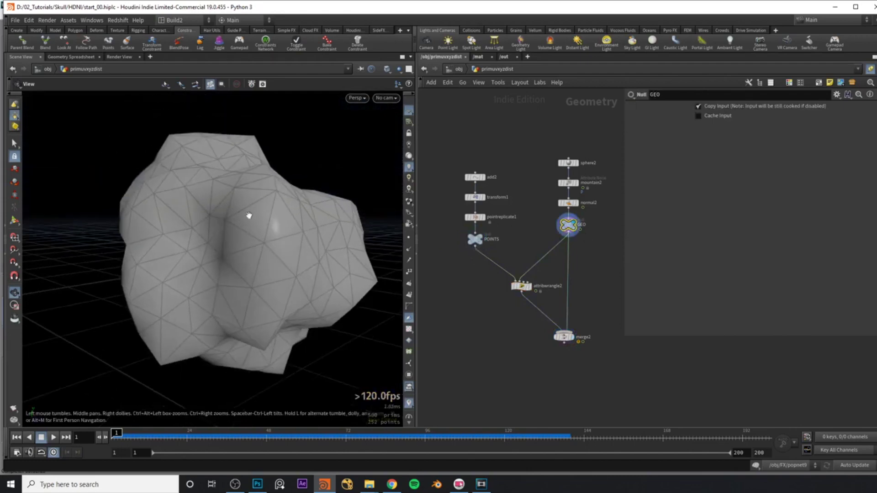
left_click_drag(249, 215, 285, 221)
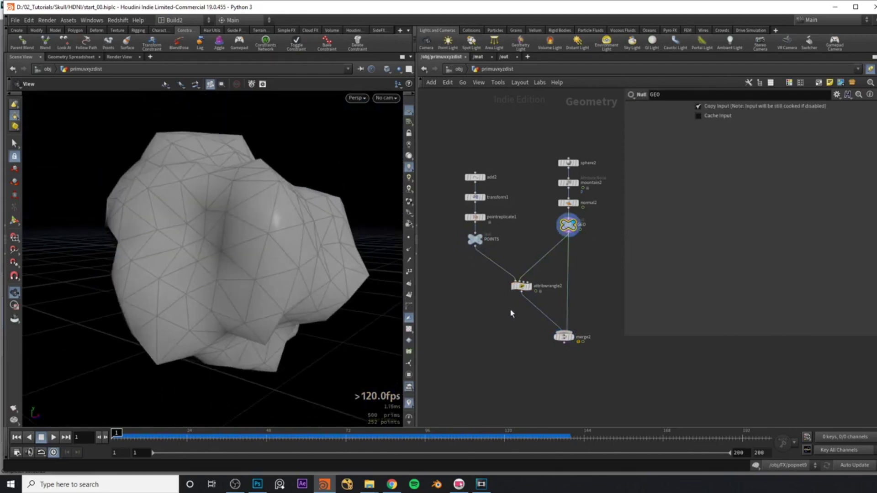
Display attribwrangle2, then merge2 to show the mesh and points together.
left_click(521, 286)
left_click(530, 286)
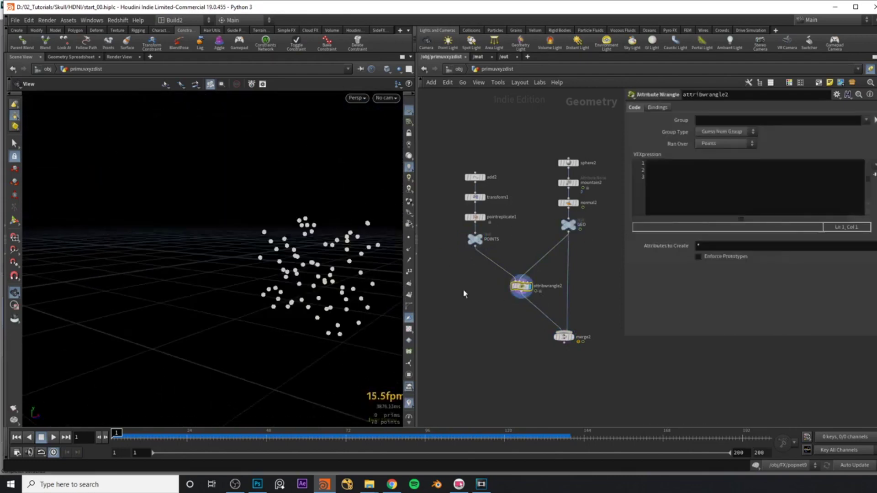
scroll(507, 288, "up", 3)
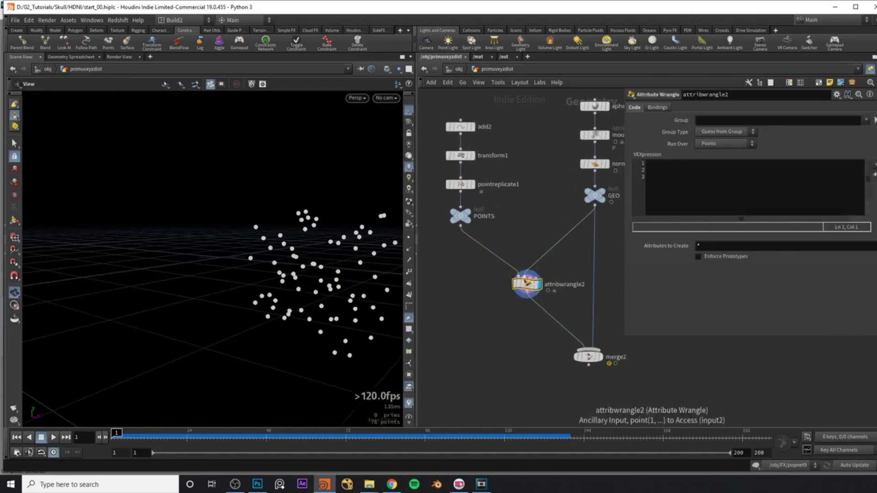
left_click(571, 331)
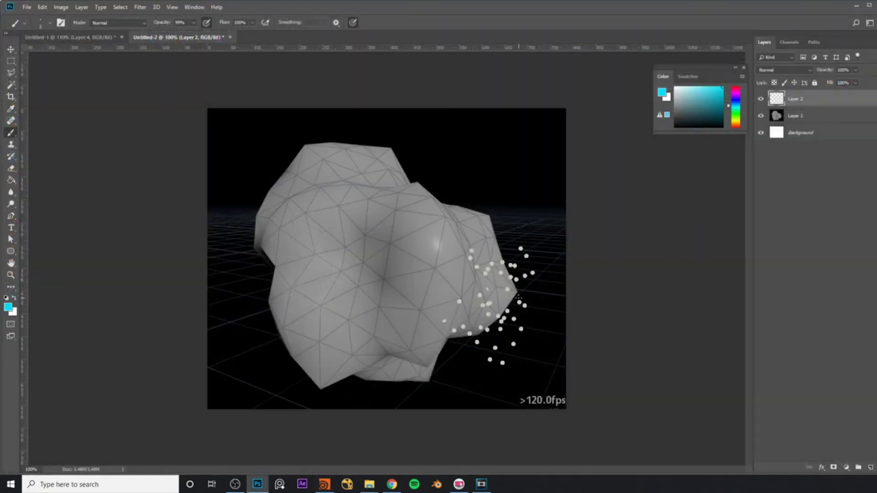
Zoom the canvas to 156% and pick red, then cyan, as the brush colour.
key("z")
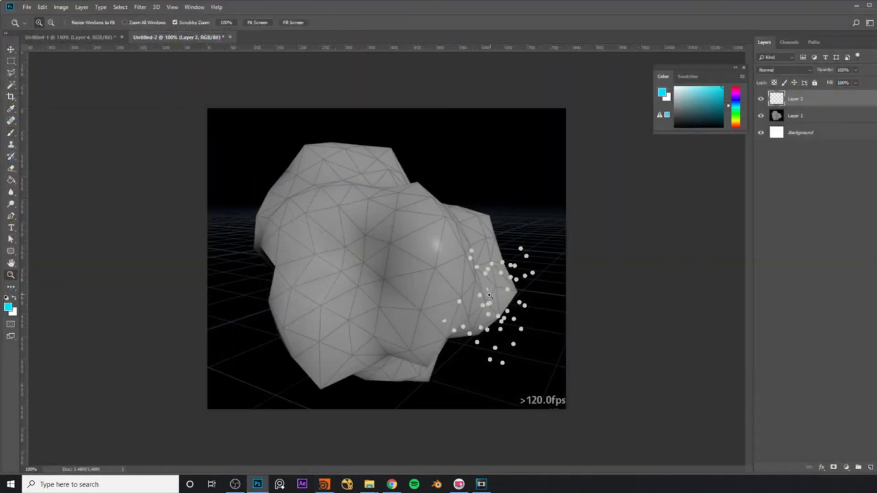
left_click_drag(484, 294, 534, 281)
key("b")
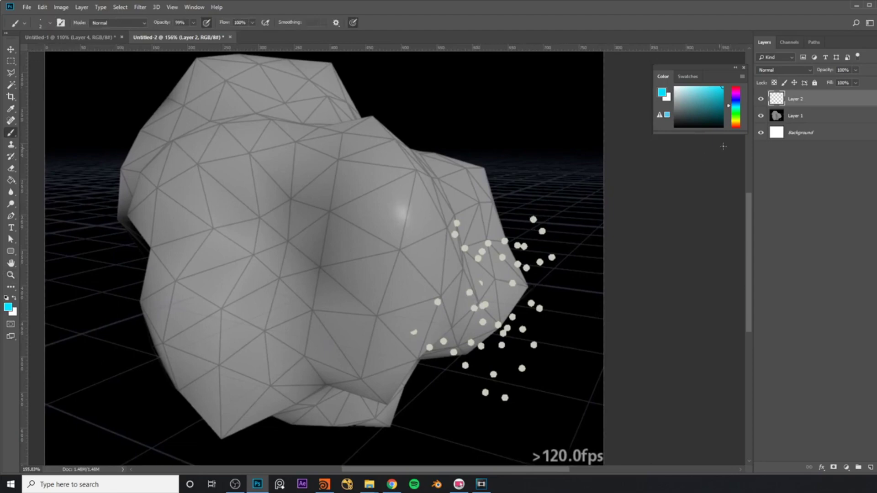
left_click_drag(739, 100, 737, 87)
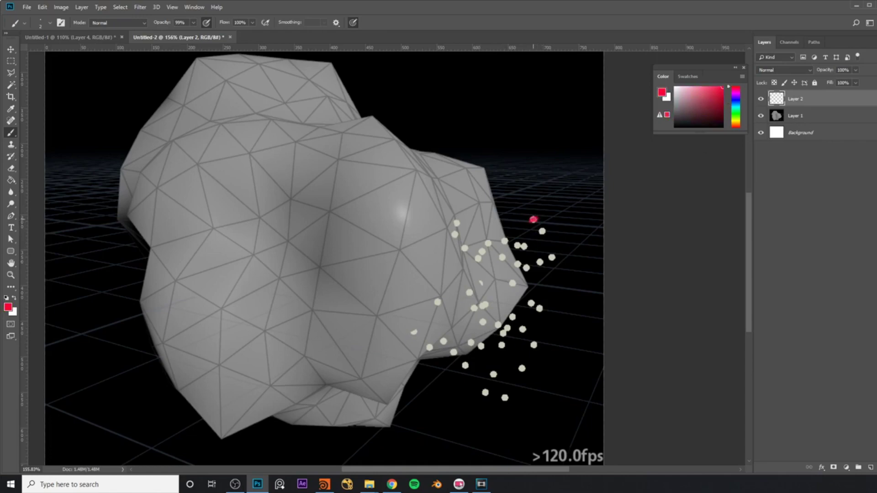
left_click(737, 106)
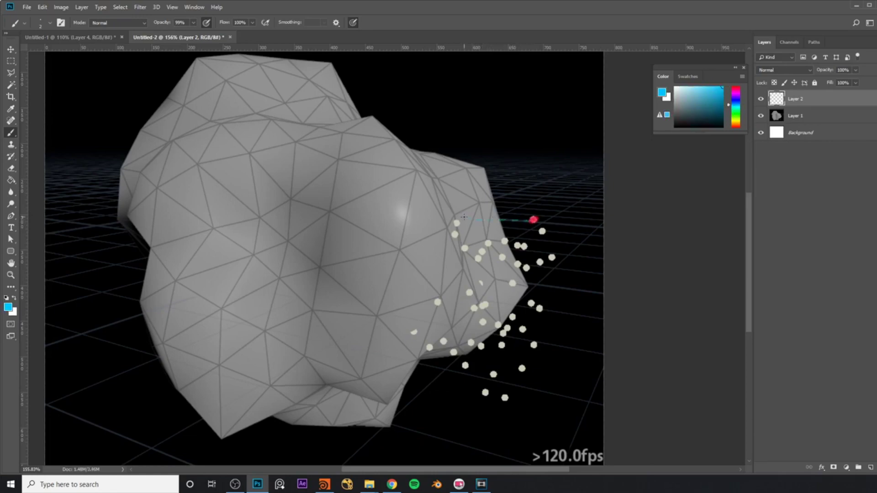
Paint cyan arrows from the red and lower points toward the mesh, then return to Houdini.
scroll(461, 219, "up", 3, "alt")
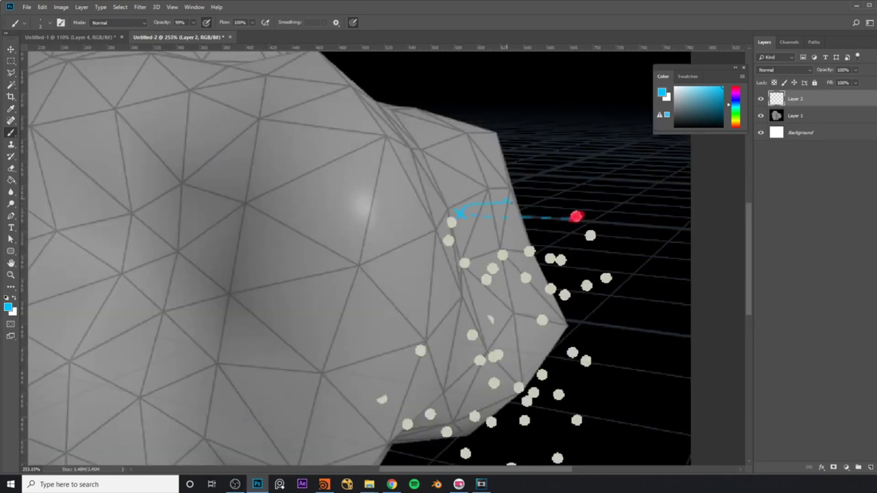
left_click_drag(512, 202, 560, 204)
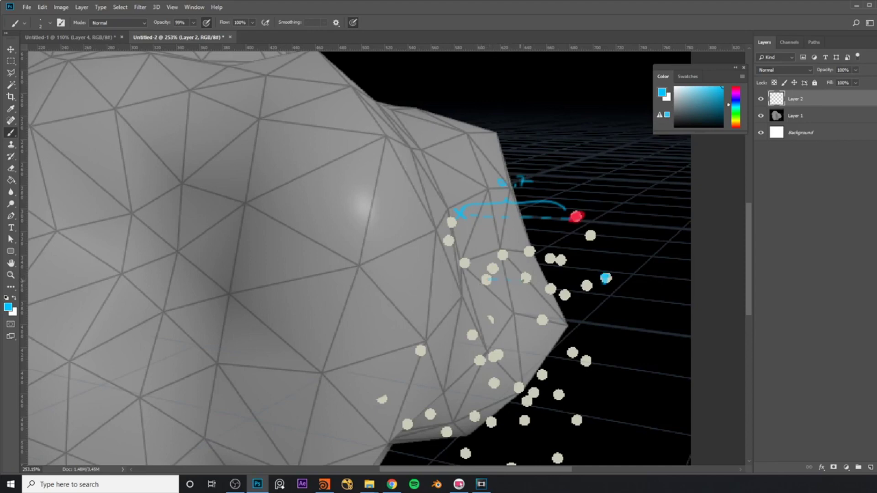
mouse_move(491, 275)
left_mouse_down()
mouse_move(591, 267)
mouse_move(603, 276)
left_mouse_up()
left_click_drag(537, 258, 572, 256)
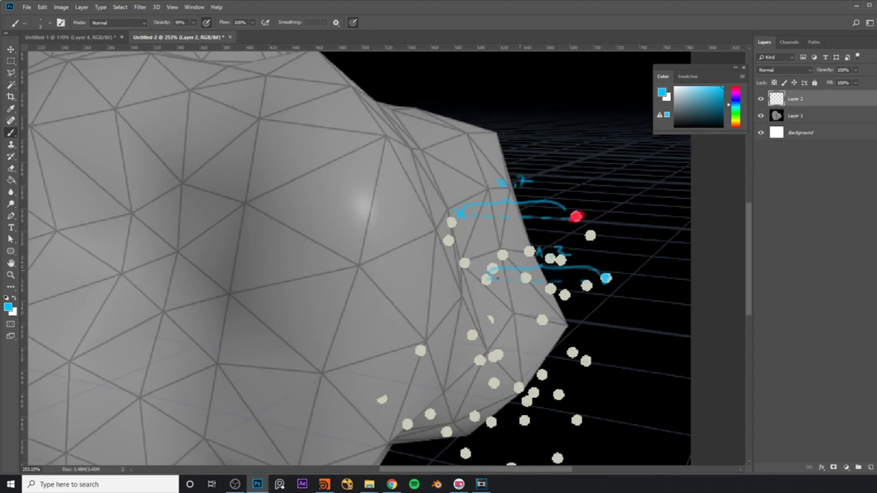
left_click(324, 485)
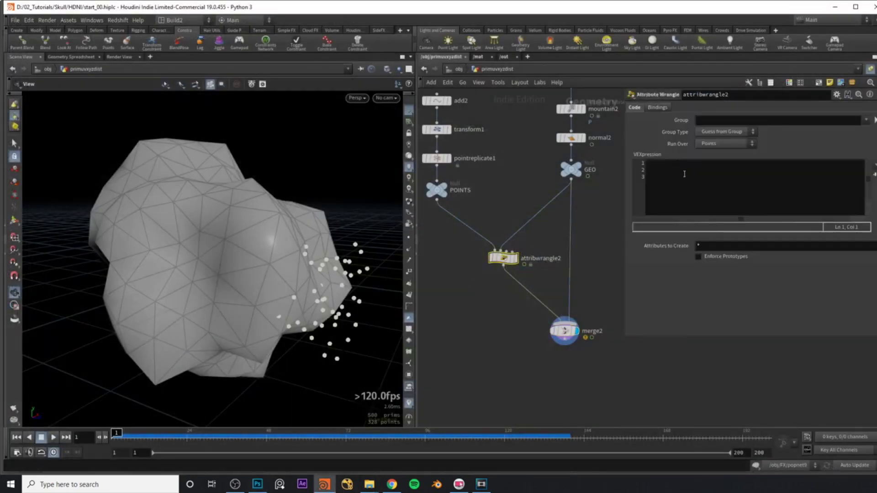
left_click(693, 195)
key("BackSpace")
key("BackSpace")
type("xz")
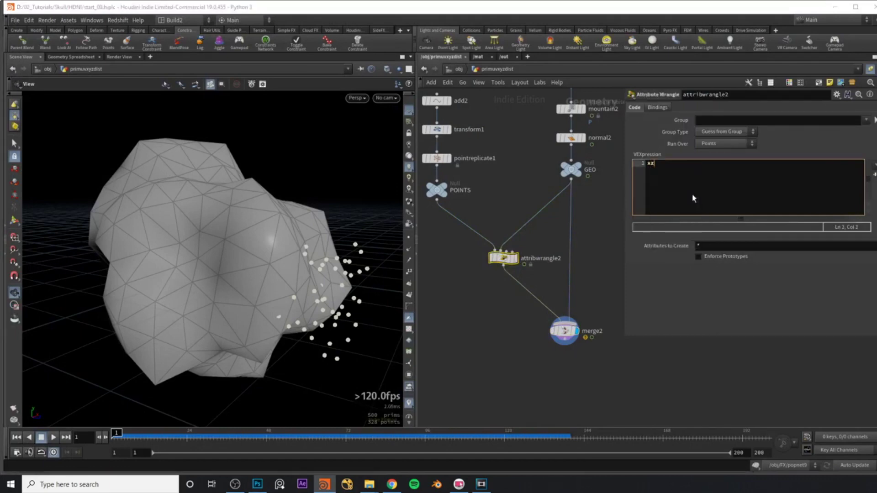
key("BackSpace")
type("yzdis")
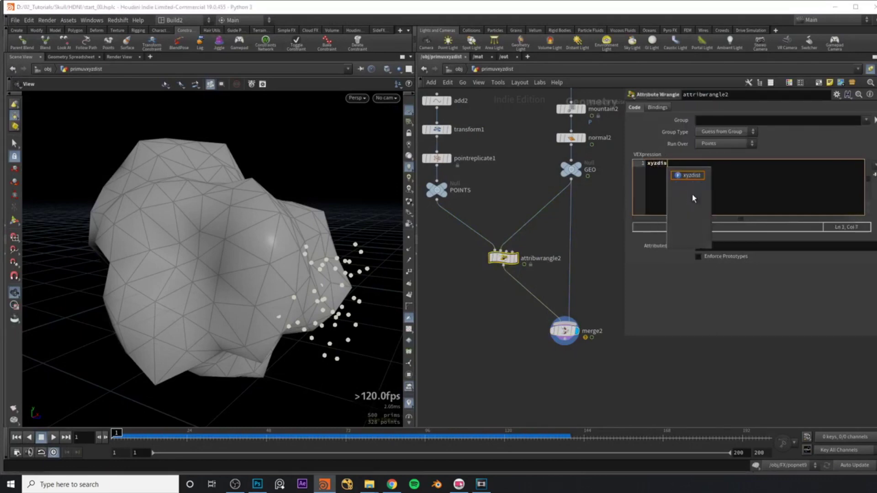
key("Return")
key("Left")
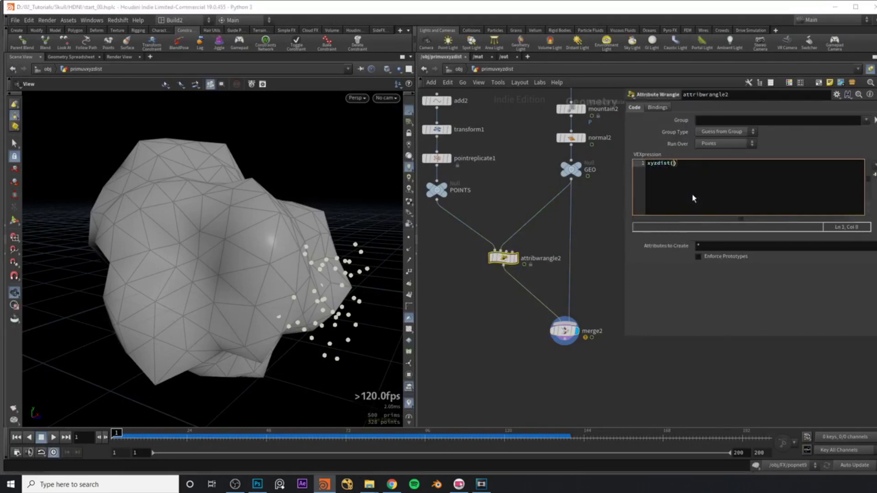
type("1,")
type("@P);")
key("Home")
type("@dist =")
key("End")
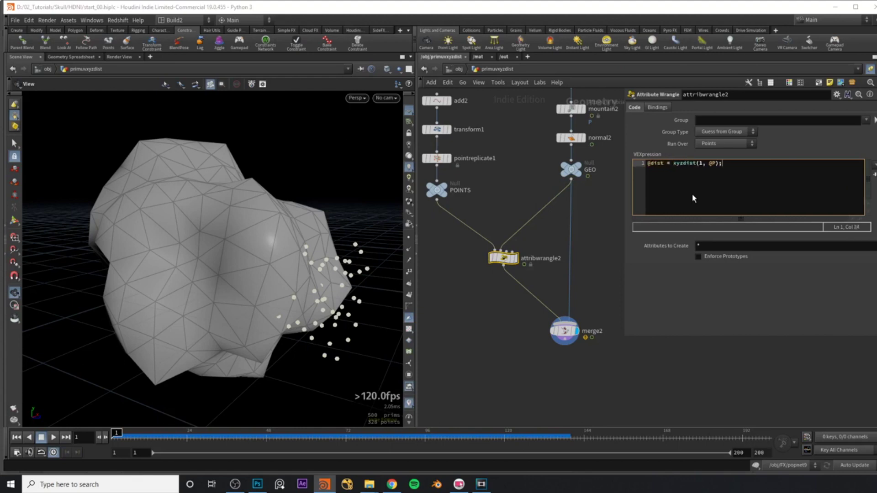
left_click(75, 56)
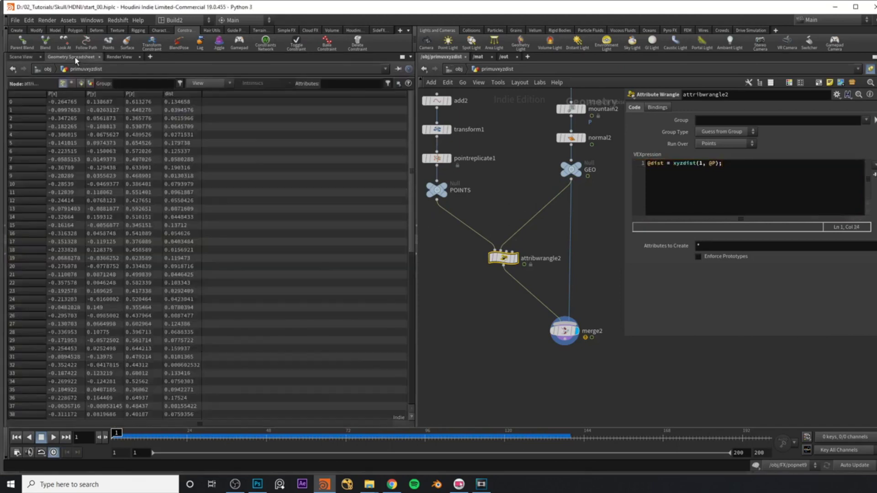
left_click(182, 94)
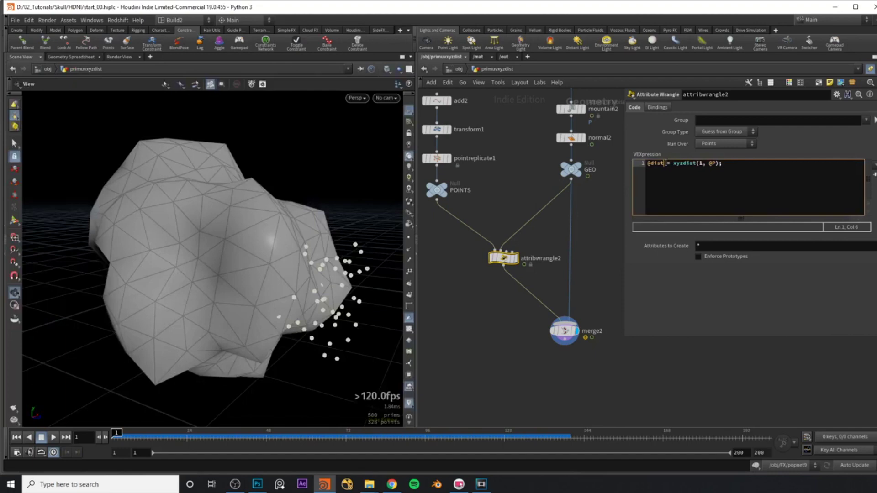
left_click_drag(665, 163, 643, 168)
left_click(653, 164)
left_click_drag(673, 163, 711, 166)
left_click(723, 166)
In Photoshop, zoom to 466% around the red dot and repaint the X mark in green.
key("alt+Tab")
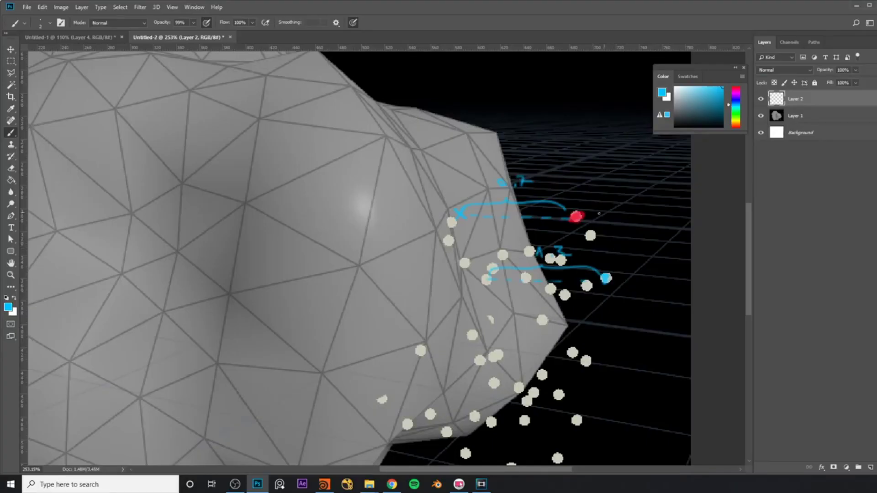
left_click_drag(599, 213, 649, 214, "ctrl")
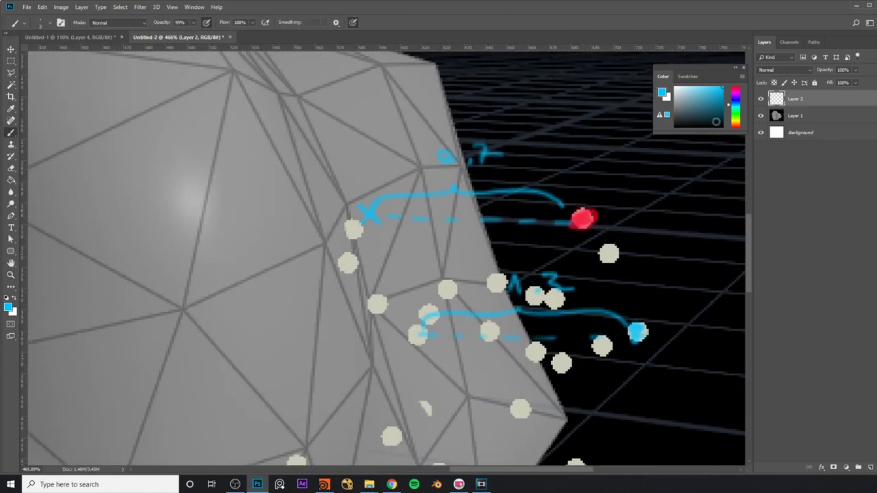
left_click(735, 110)
left_click_drag(733, 110, 734, 112)
mouse_move(368, 214)
left_mouse_down()
mouse_move(359, 222)
mouse_move(370, 212)
left_mouse_up()
Switch the brush to red and handwrite the i@prim = 27 note.
left_click_drag(736, 111, 735, 104)
left_click(722, 88)
scroll(384, 234, "down", 2, "alt")
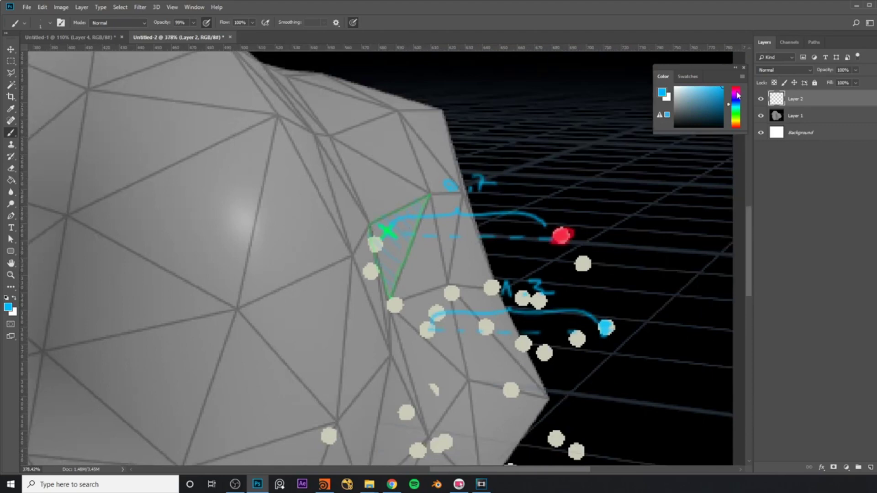
left_click_drag(739, 97, 739, 88)
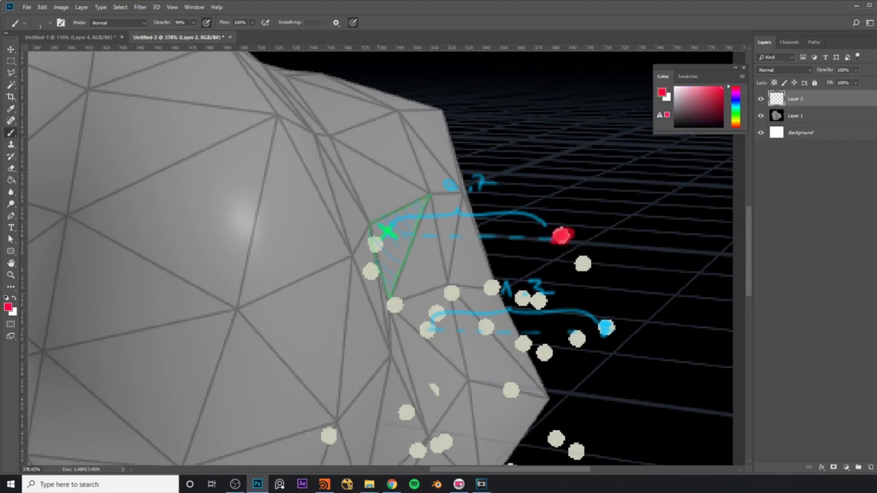
scroll(517, 143, "down", 3, "alt")
left_click(499, 111)
mouse_move(502, 119)
left_mouse_down()
mouse_move(502, 133)
mouse_move(526, 111)
mouse_move(514, 137)
mouse_move(564, 113)
left_mouse_up()
left_click(557, 110)
mouse_move(563, 113)
left_mouse_down()
mouse_move(564, 121)
mouse_move(596, 111)
mouse_move(564, 144)
mouse_move(592, 125)
mouse_move(599, 143)
mouse_move(617, 130)
left_mouse_up()
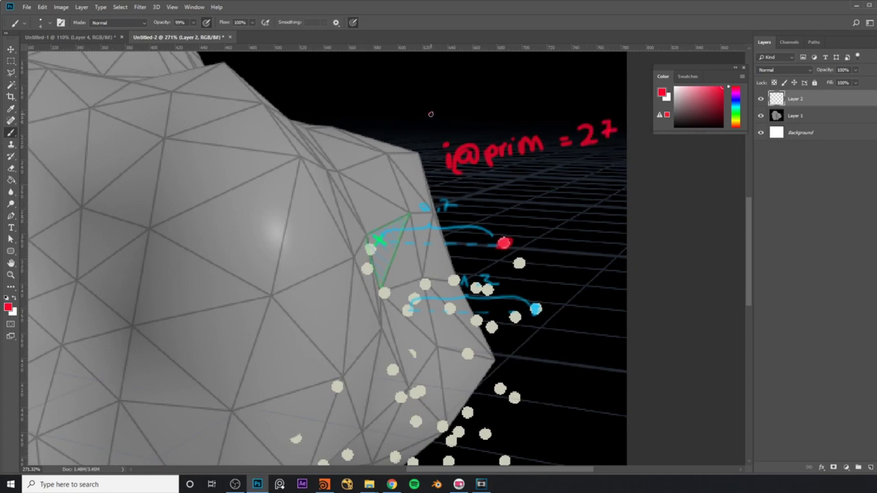
Handwrite the V@uvw = {0.3,0.9} note in red.
mouse_move(429, 107)
left_mouse_down()
mouse_move(471, 116)
mouse_move(448, 121)
mouse_move(481, 111)
mouse_move(486, 97)
mouse_move(522, 89)
mouse_move(531, 101)
mouse_move(555, 84)
left_mouse_up()
mouse_move(547, 92)
left_mouse_down()
mouse_move(555, 91)
mouse_move(559, 105)
mouse_move(546, 115)
mouse_move(561, 105)
mouse_move(591, 115)
mouse_move(559, 97)
mouse_move(581, 86)
mouse_move(585, 95)
mouse_move(601, 87)
mouse_move(597, 103)
left_mouse_up()
left_click(569, 113)
left_click(573, 99)
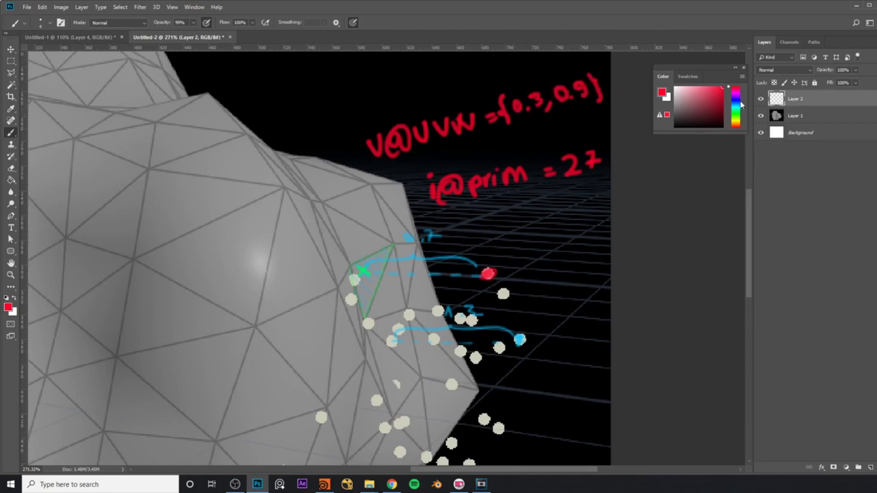
Circle the uvw and prim values in green, then go back to Houdini.
left_click_drag(738, 105, 736, 115)
mouse_move(483, 95)
left_mouse_down()
mouse_move(549, 172)
mouse_move(595, 183)
mouse_move(613, 118)
mouse_move(596, 76)
mouse_move(540, 77)
mouse_move(480, 97)
left_mouse_up()
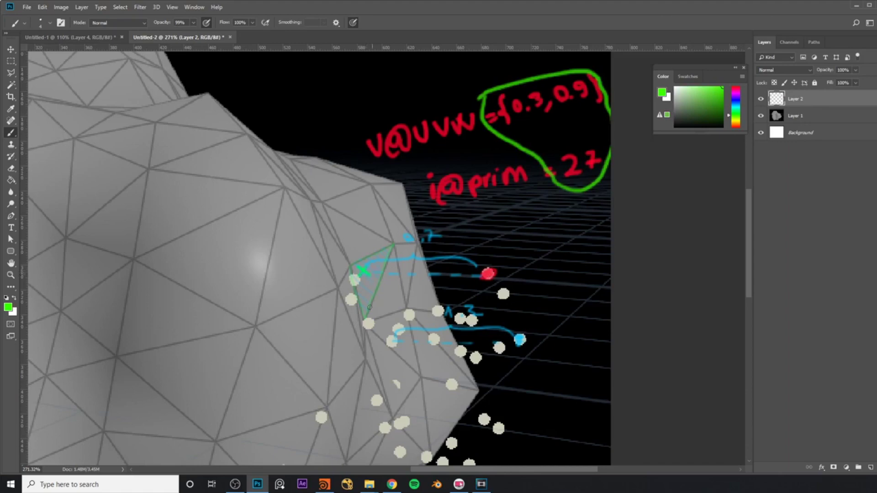
left_click(324, 485)
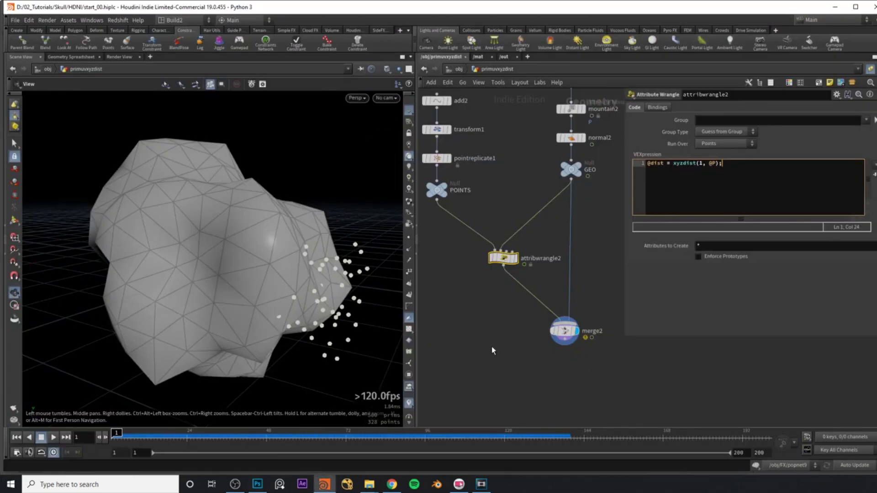
Add output arguments to the xyzdist call, trying the names hit_num and hit_pos.
key("Left")
type(", i@prim, v@")
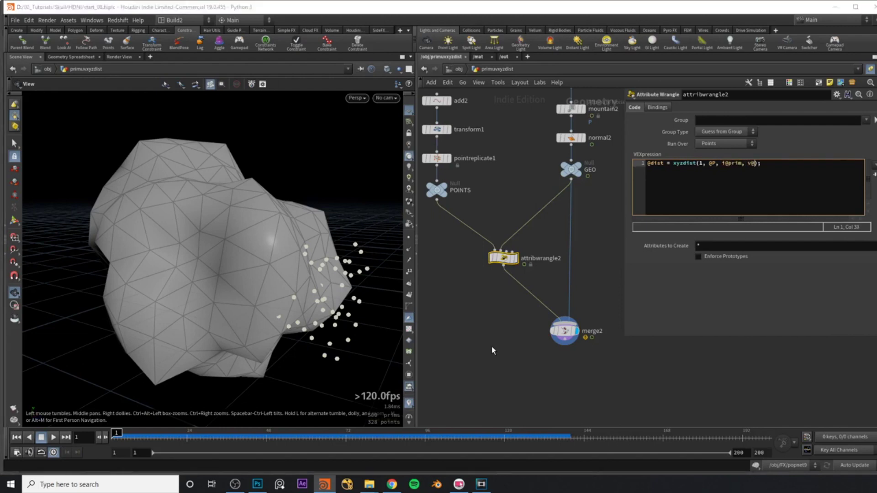
type("uvw")
key("BackSpace")
key("BackSpace")
key("BackSpace")
key("BackSpace")
type("hit_numb")
key("BackSpace")
key("ctrl+shift+Right")
type("hit_pos")
key("BackSpace")
key("BackSpace")
key("BackSpace")
key("BackSpace")
key("BackSpace")
key("BackSpace")
key("BackSpace")
type("uvw")
key("Left")
key("Left")
key("Left")
key("Left")
key("Left")
key("Left")
key("Left")
key("ctrl+shift+Left")
key("BackSpace")
type("prim")
left_click(492, 346)
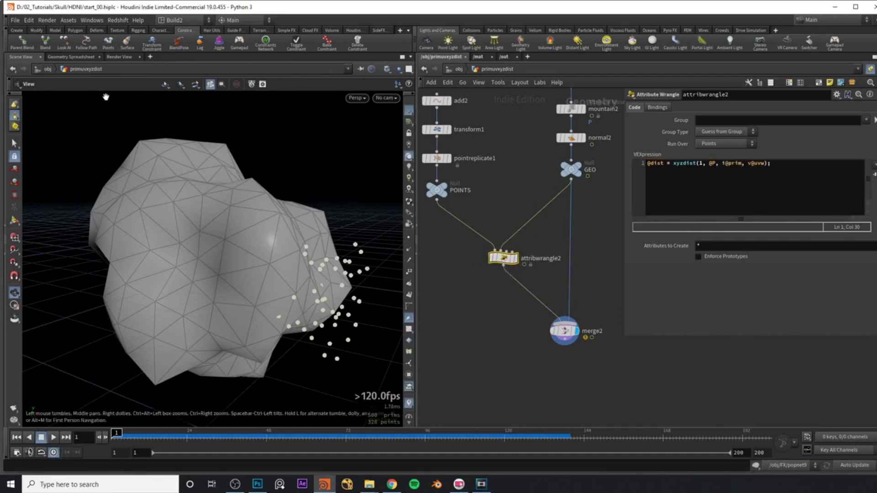
Check the prim and uvw point attributes, then circle the closest triangle in green on the annotated screenshot.
left_click(76, 57)
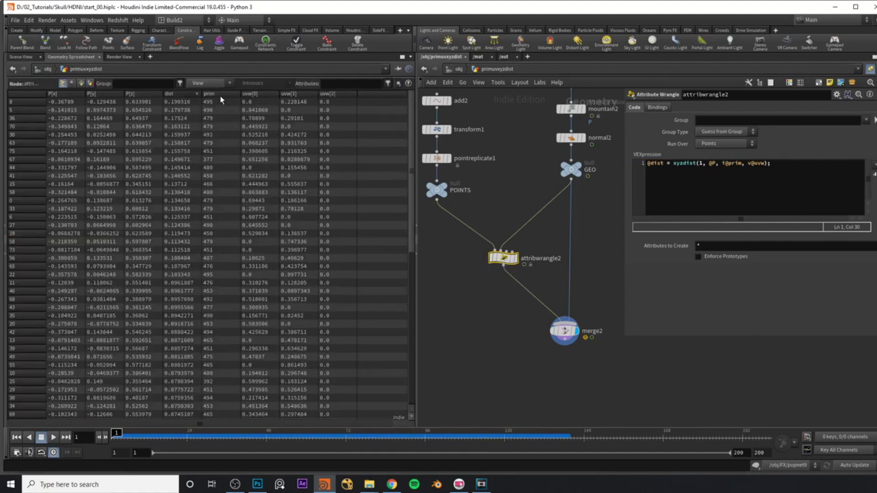
key("alt+Tab")
left_click_drag(344, 246, 382, 215)
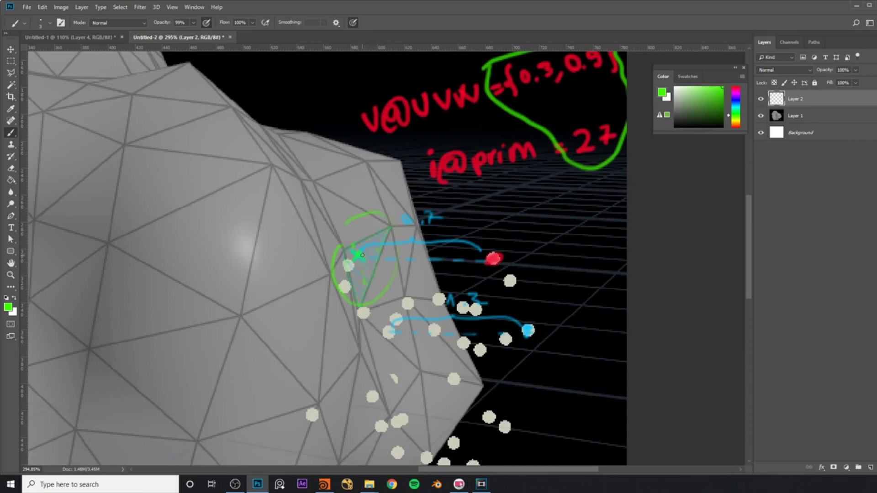
key("alt+Tab")
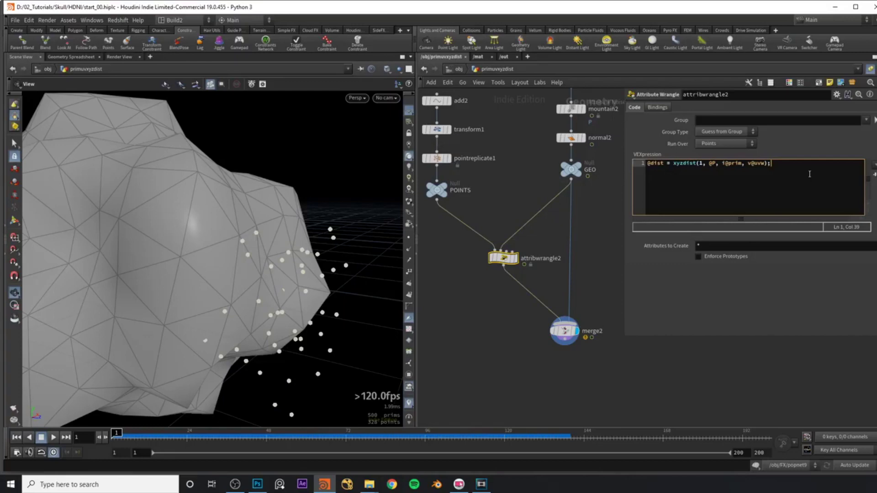
Add a second wrangle line: vector pos = primuv(1, "P", i@prim, v@uvw);.
key("Return")
type("vector pos ")
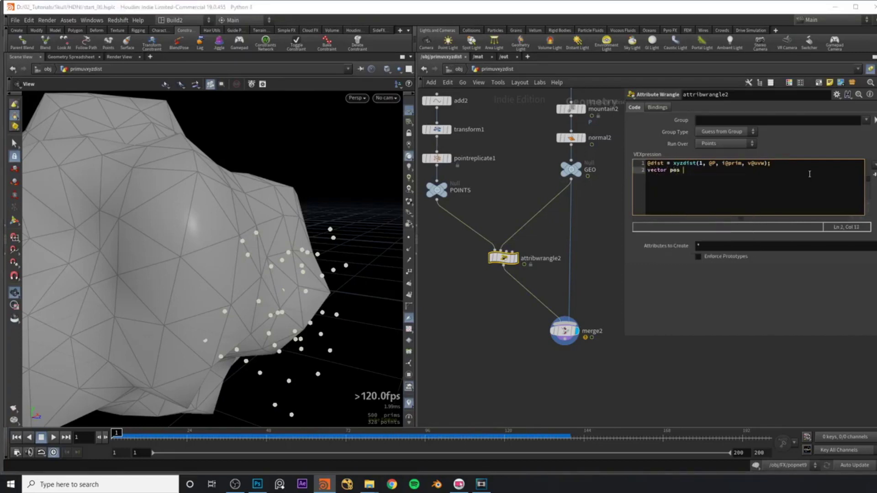
type("= primuv()1, \"P\", )")
key("Up")
key("Down")
type("im, v@uvw);")
Add @P = pos; as a third line and orbit to see the points on the surface.
scroll(278, 256, "up", 5)
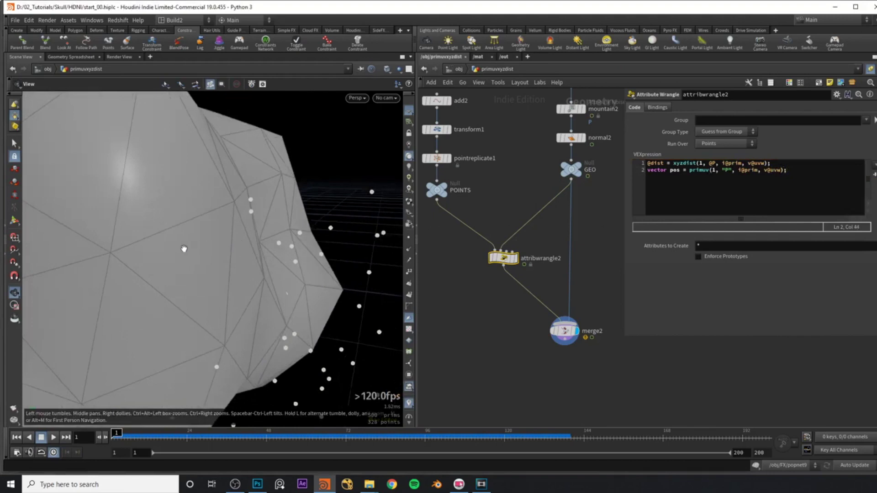
scroll(189, 251, "up", 2)
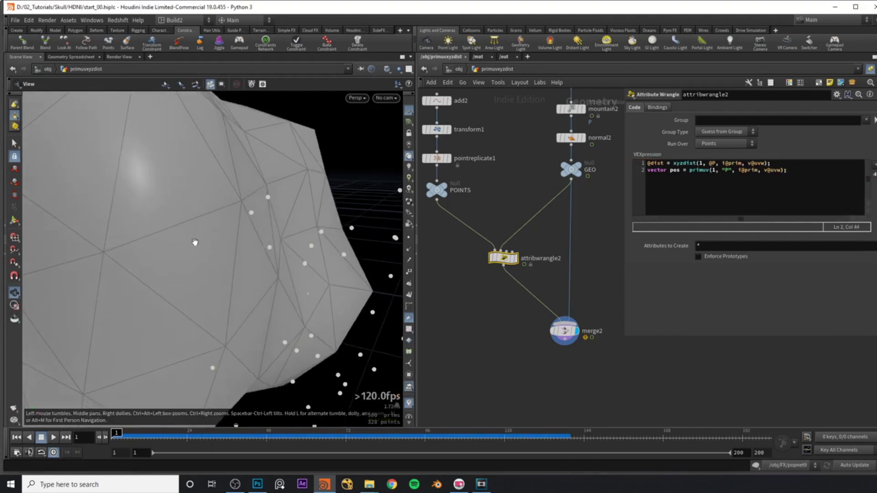
left_click(822, 174)
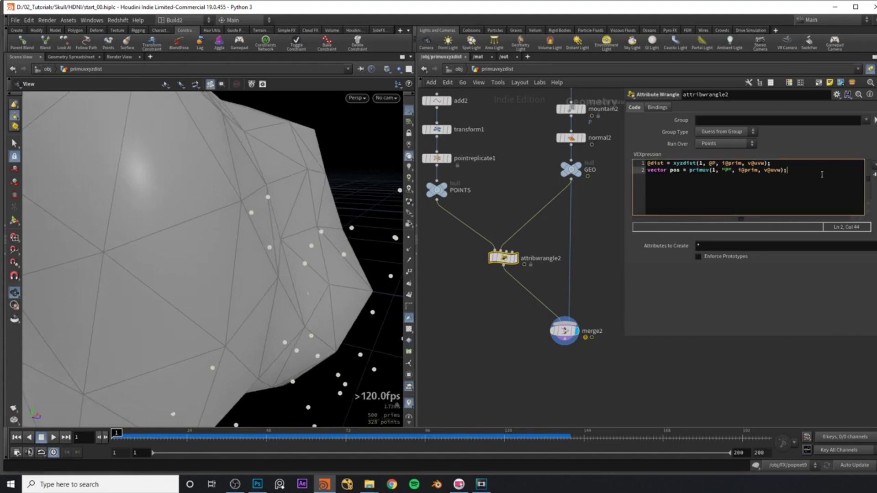
key("Return")
type("@P = pos;")
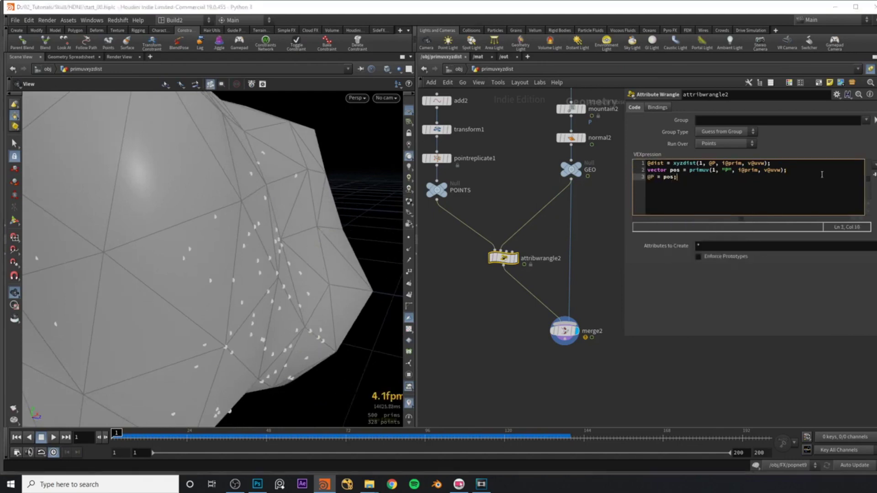
left_click_drag(256, 228, 281, 233)
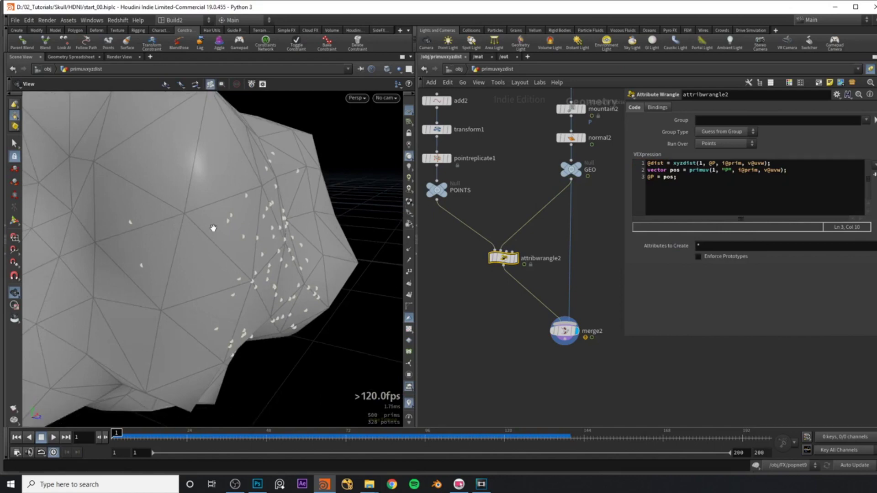
left_click_drag(227, 223, 186, 222)
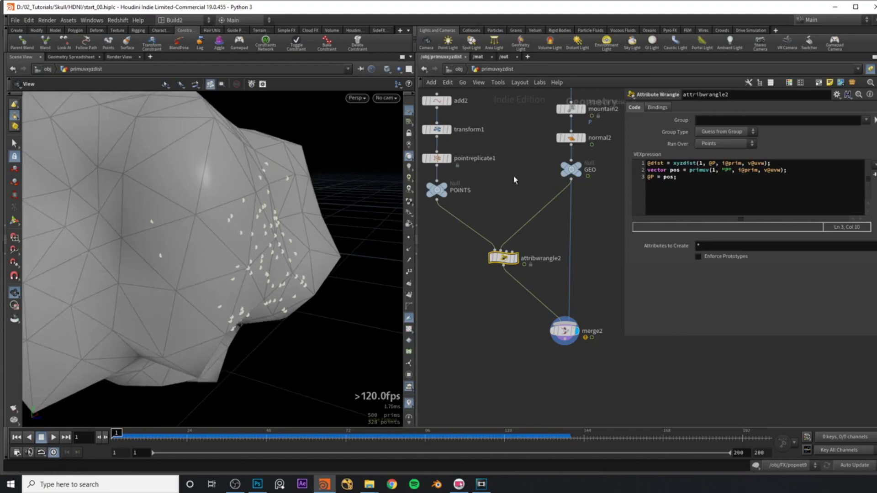
Check mountain2's Animate Noise setting, then play and stop the animation.
middle_click_drag(514, 176, 499, 238)
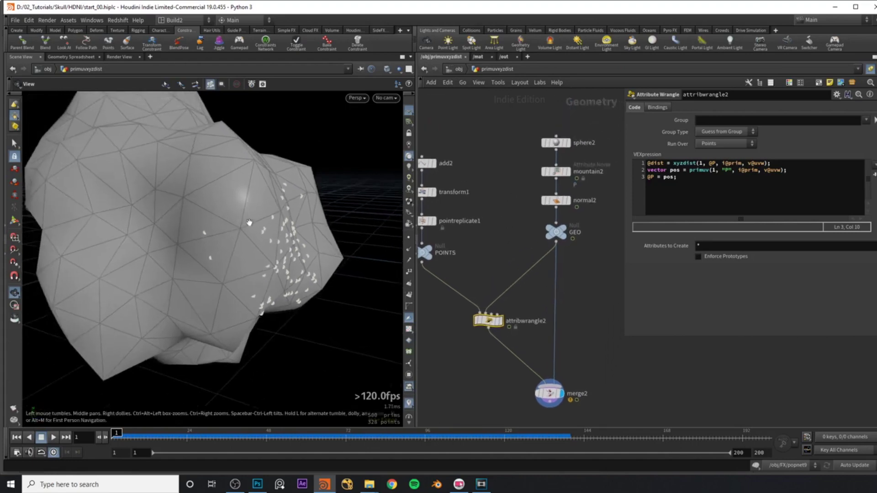
left_click(556, 171)
scroll(690, 259, "down", 3)
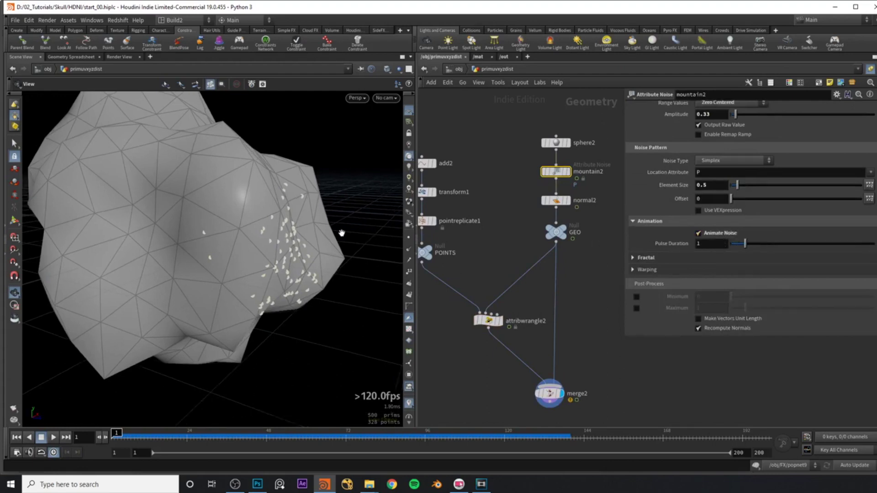
key("Up")
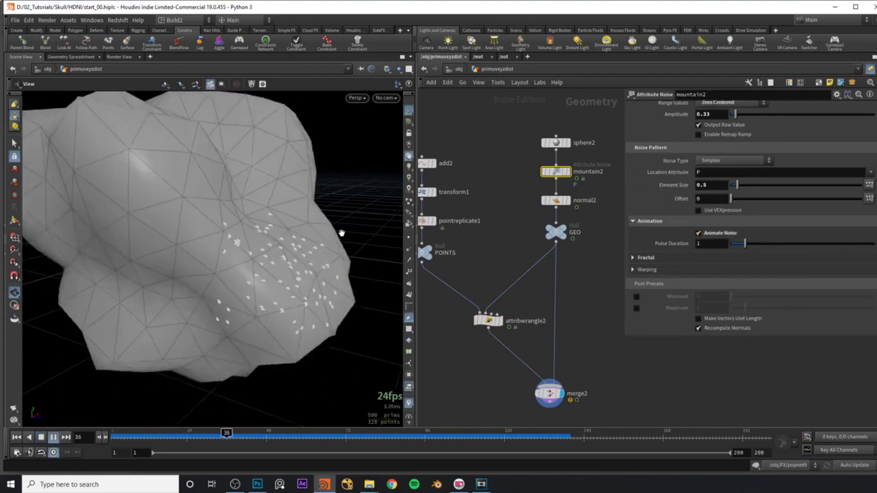
key("Up")
left_click_drag(270, 248, 258, 293)
Scrub the timeline from frame 20 to frame 61 and reselect attribwrangle2.
left_click_drag(286, 437, 309, 439)
middle_click_drag(456, 339, 474, 310)
left_click_drag(473, 305, 552, 278)
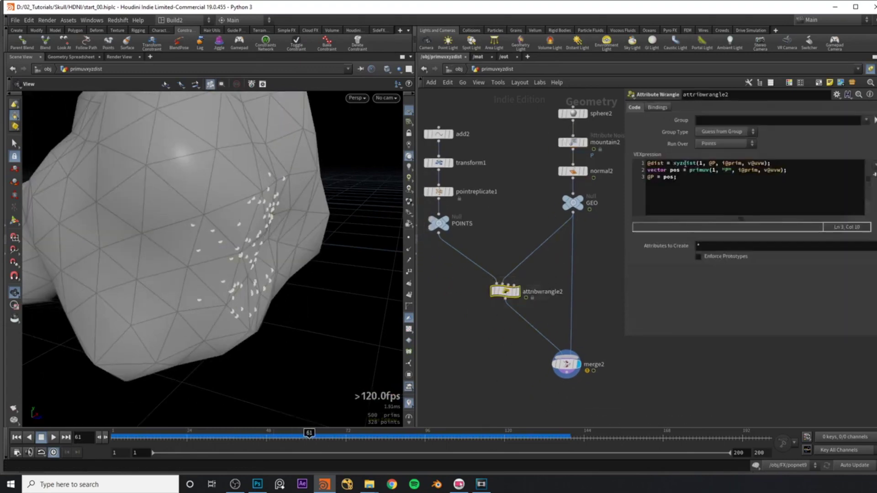
Bypass attribwrangle2 and compare the original points at frames 1, 11 and 13.
key("q")
left_click(508, 293)
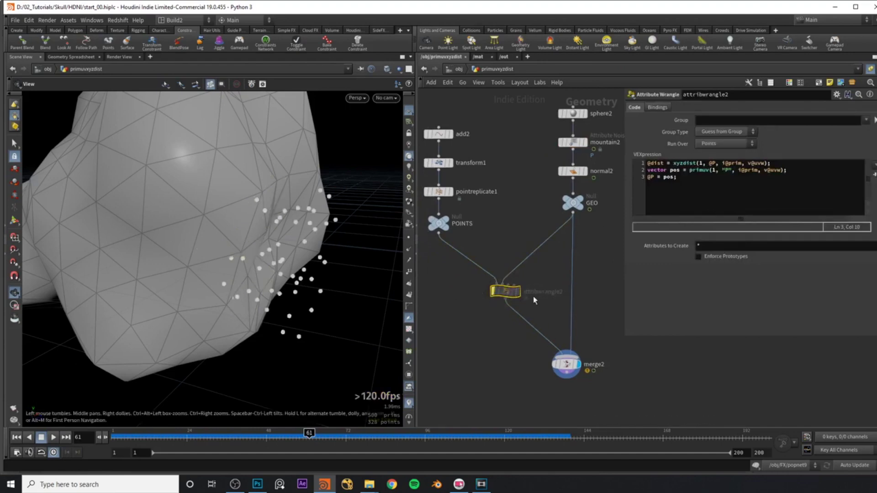
left_click_drag(302, 439, 115, 438)
left_click_drag(236, 280, 292, 218)
left_click_drag(238, 232, 238, 212)
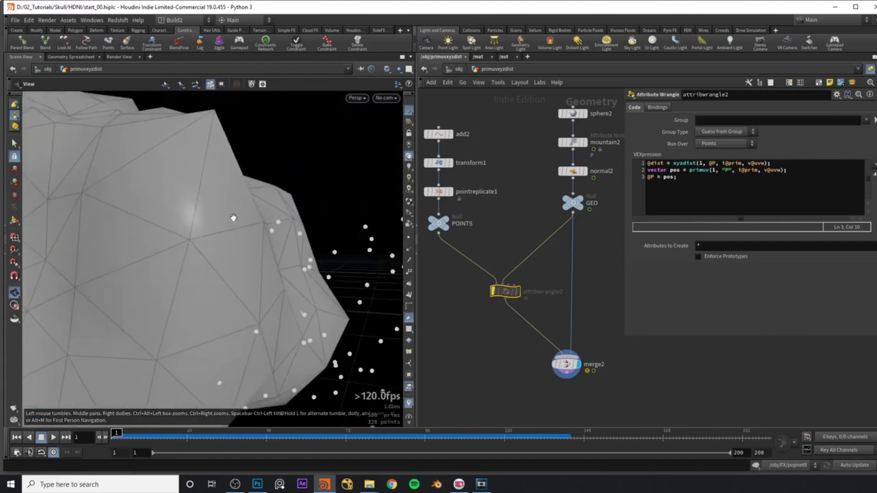
left_click_drag(122, 438, 162, 442)
left_click_drag(292, 283, 274, 278)
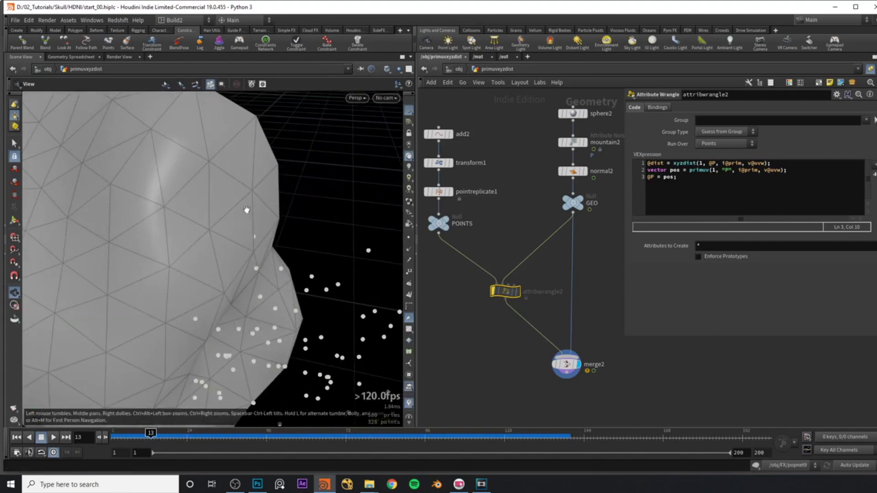
key("ctrl+Left")
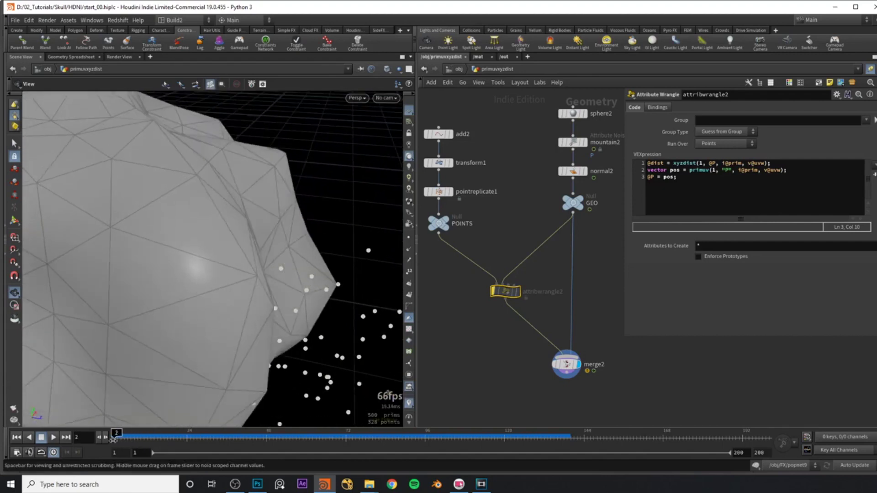
Zoom in on the mesh and highlight the i@prim, v@uvw arguments in the code.
left_click_drag(233, 337, 285, 270)
scroll(265, 273, "up", 2)
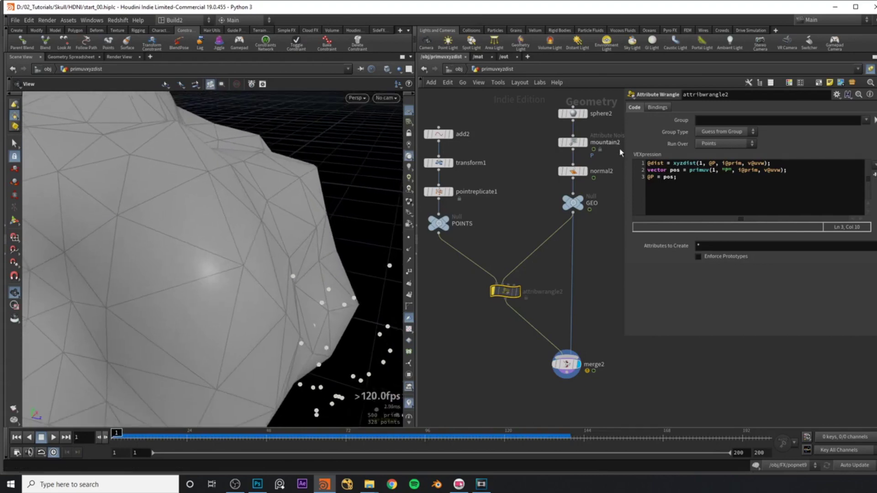
left_click_drag(723, 163, 770, 164)
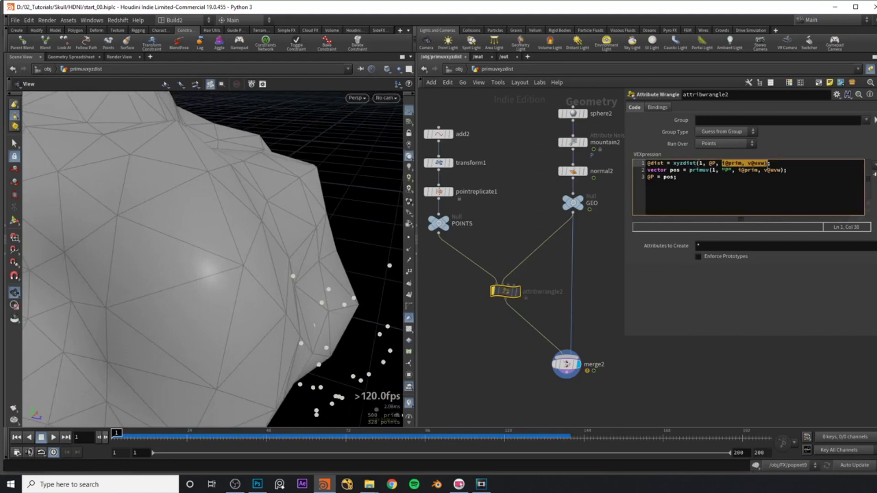
left_click(755, 297)
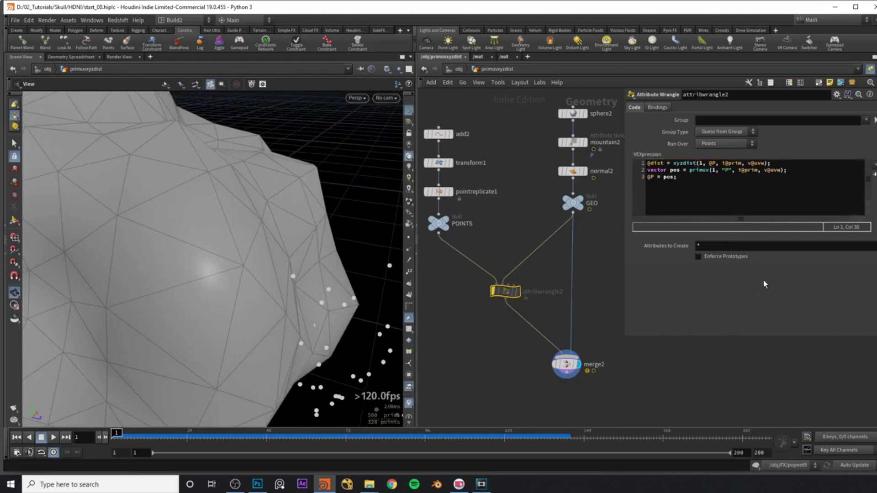
left_click_drag(724, 163, 766, 164)
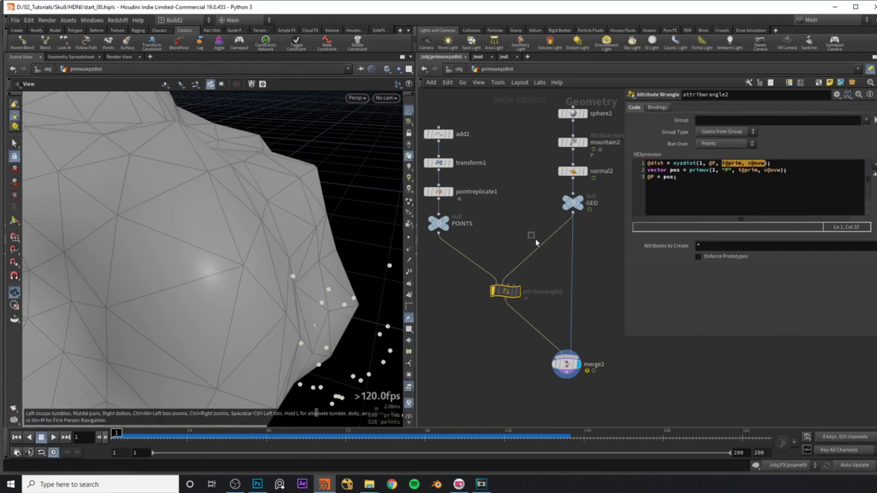
Insert a Time Shift node on the GEO wire and view its geometry alone.
key("Tab")
type("t sh")
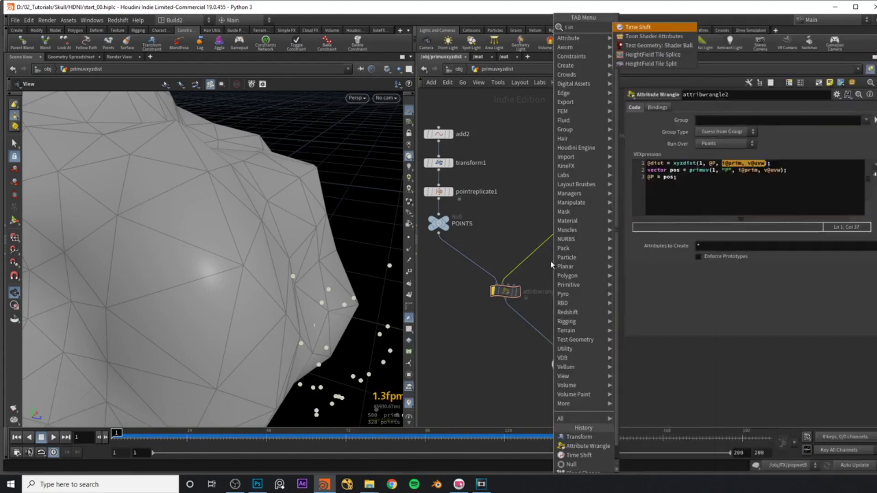
key("Return")
left_click(530, 247)
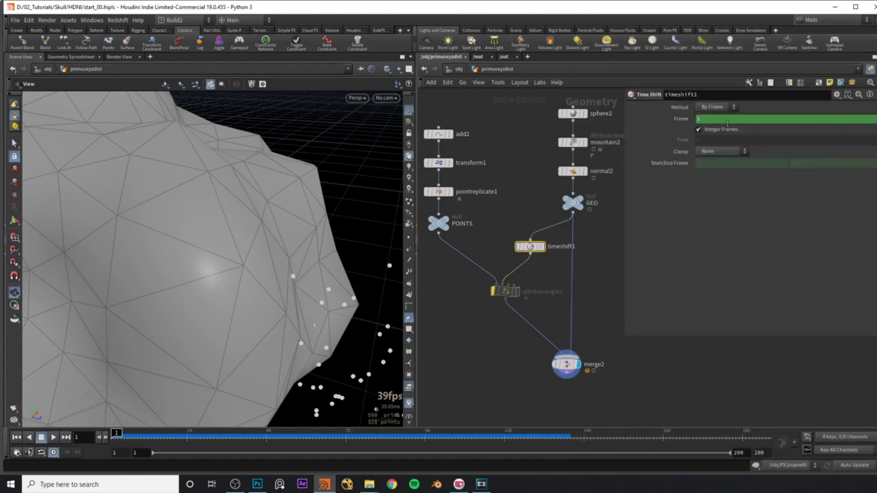
left_click(543, 246)
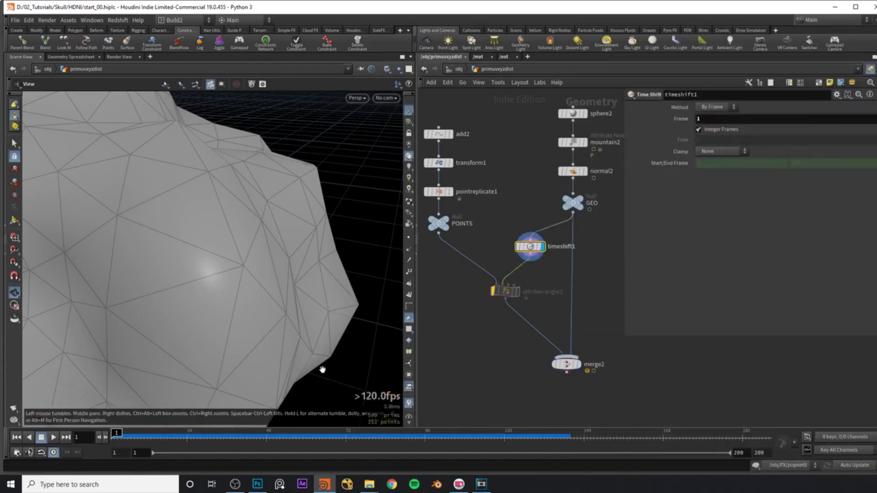
Display merge2 with attribwrangle2 selected and play the animation forward to frame 30.
left_click(117, 436)
left_click(505, 291)
left_click(578, 364)
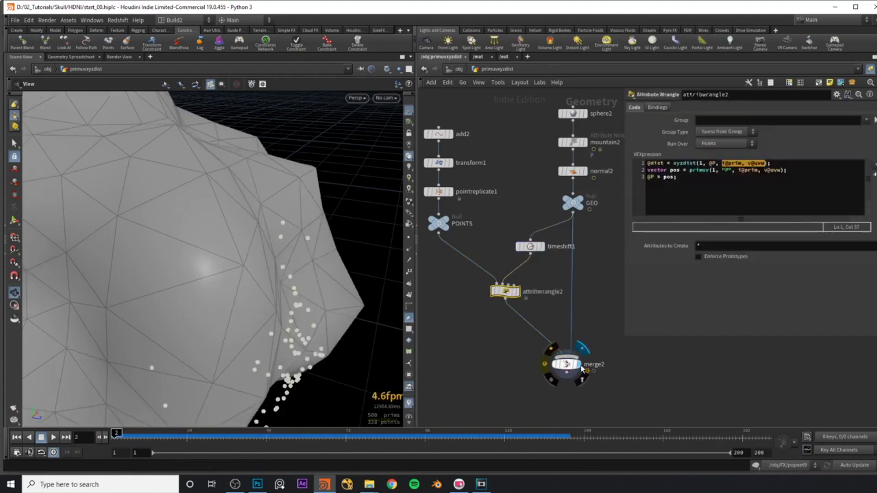
left_click_drag(289, 229, 359, 215)
left_click(751, 163)
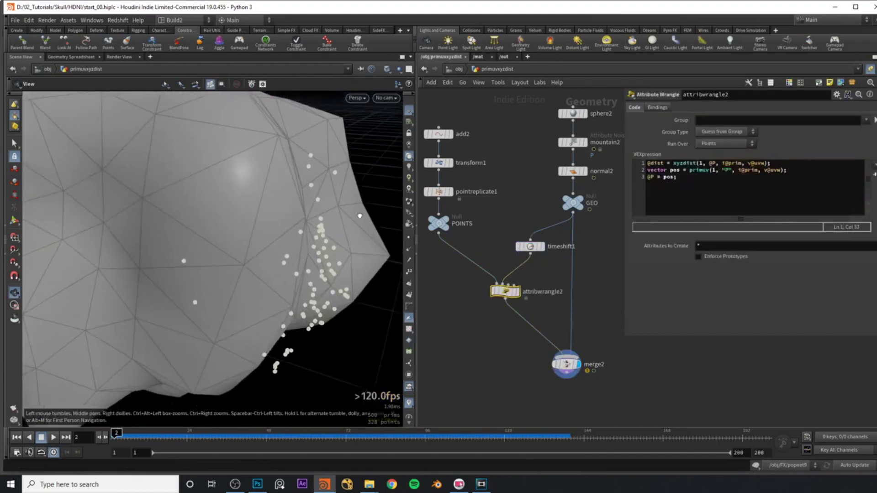
left_click_drag(304, 194, 209, 448)
left_click(127, 433)
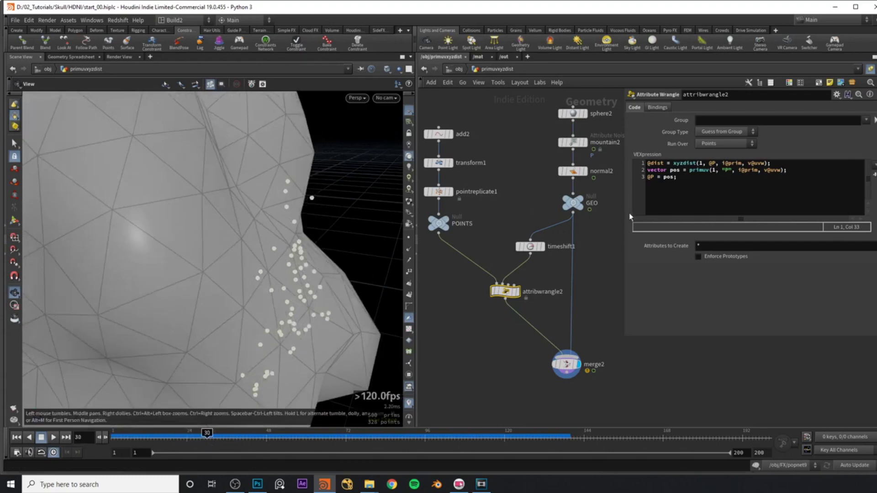
Review the primuv and @P = pos lines in attribwrangle2's code.
left_click_drag(675, 179, 645, 182)
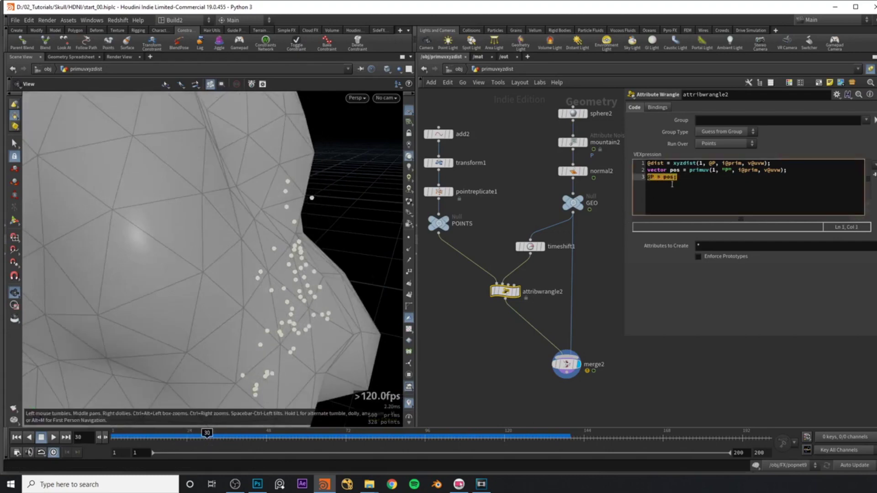
left_click(703, 170)
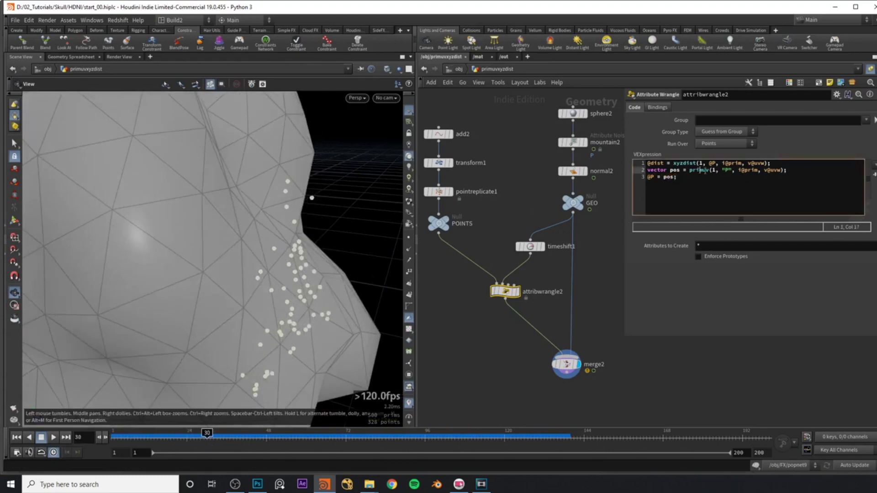
left_click(770, 170)
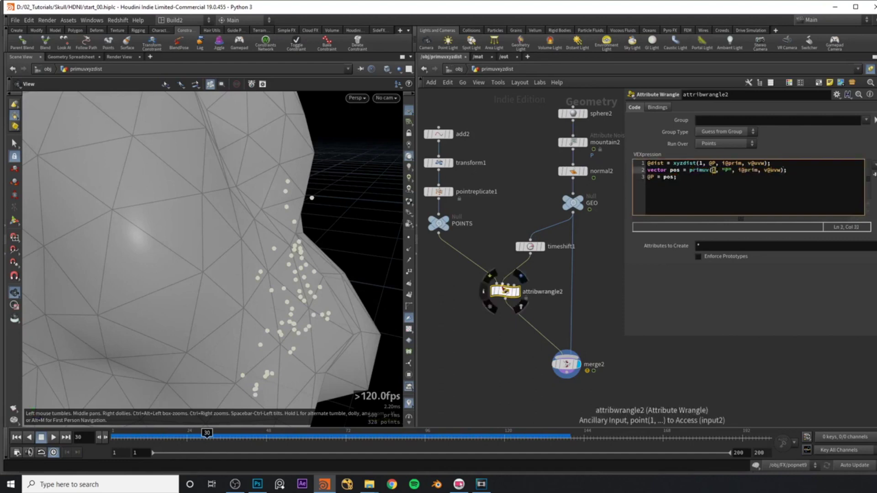
scroll(520, 227, "up", 2)
mouse_move(533, 255)
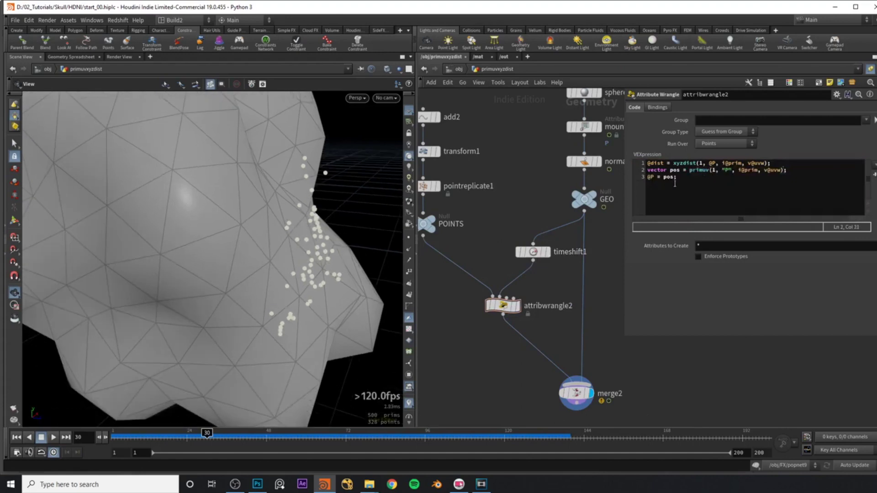
left_click_drag(675, 179, 648, 179)
double_click(675, 170)
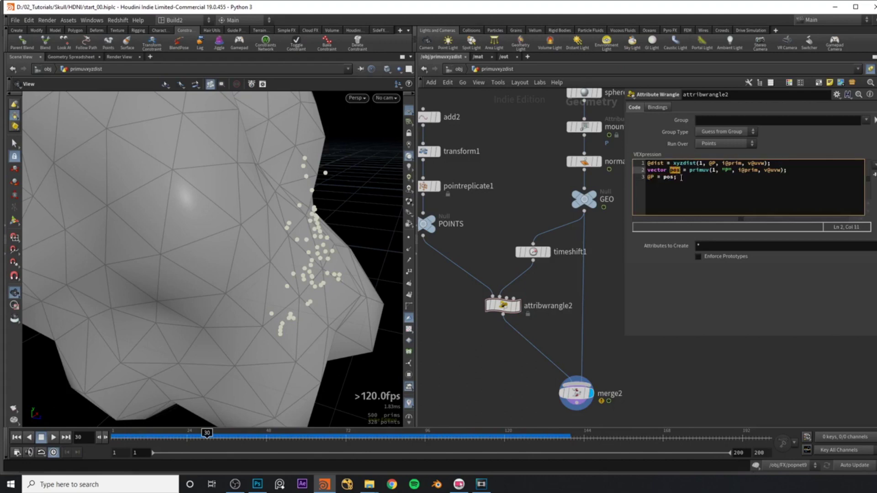
left_click(682, 179)
left_click_drag(688, 172, 711, 172)
Add an Attribute Wrangle ('at wr') on the wire between attribwrangle2 and merge2.
middle_click_drag(487, 206, 474, 206)
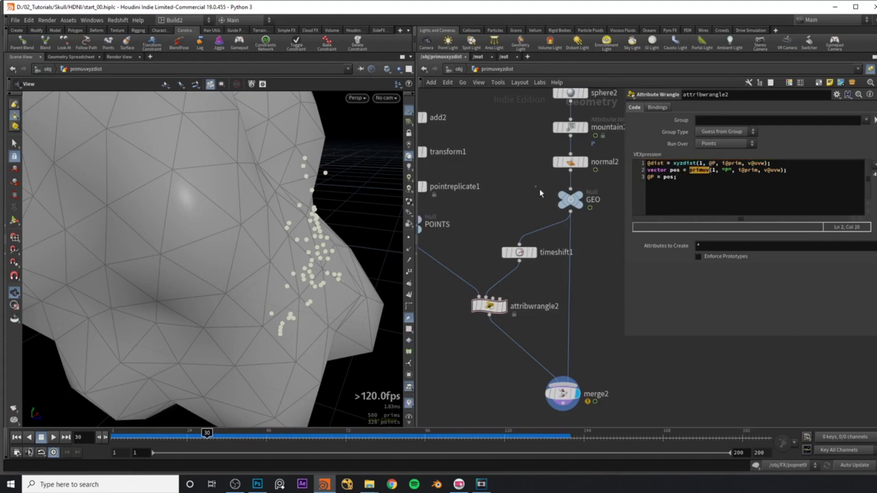
left_click(570, 199)
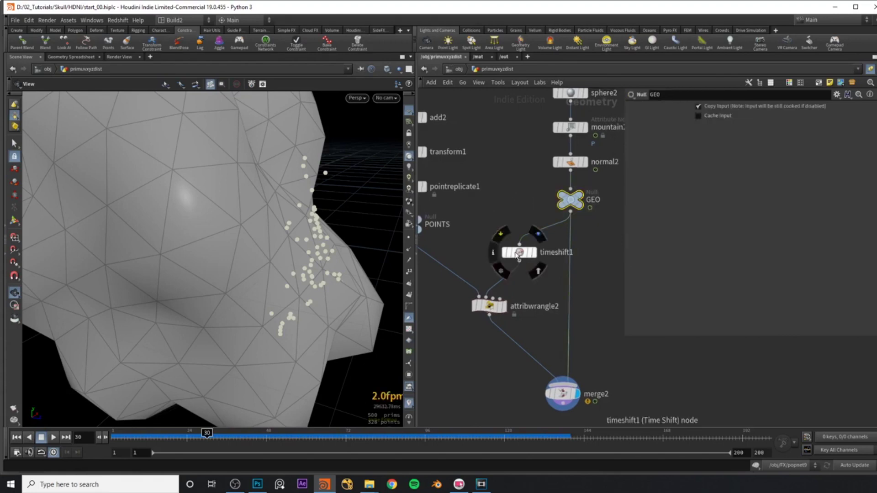
left_click(488, 306)
middle_click_drag(487, 344, 498, 328)
key("Tab")
type("at wr")
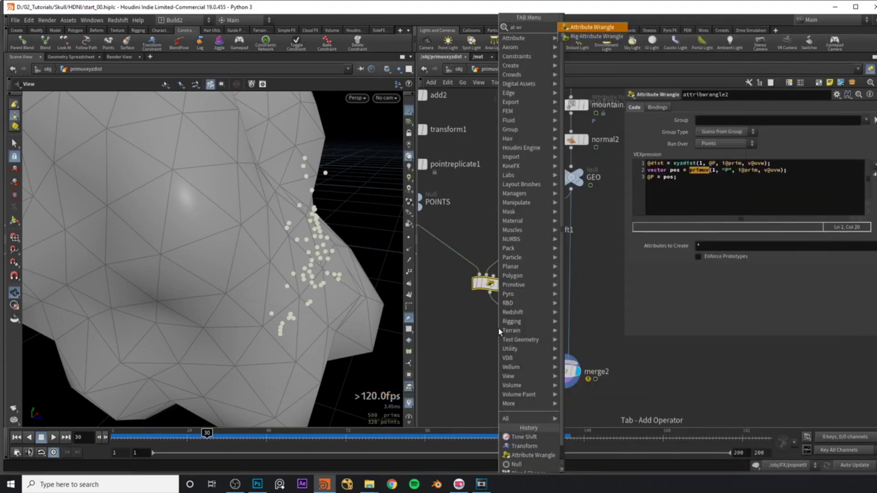
key("Return")
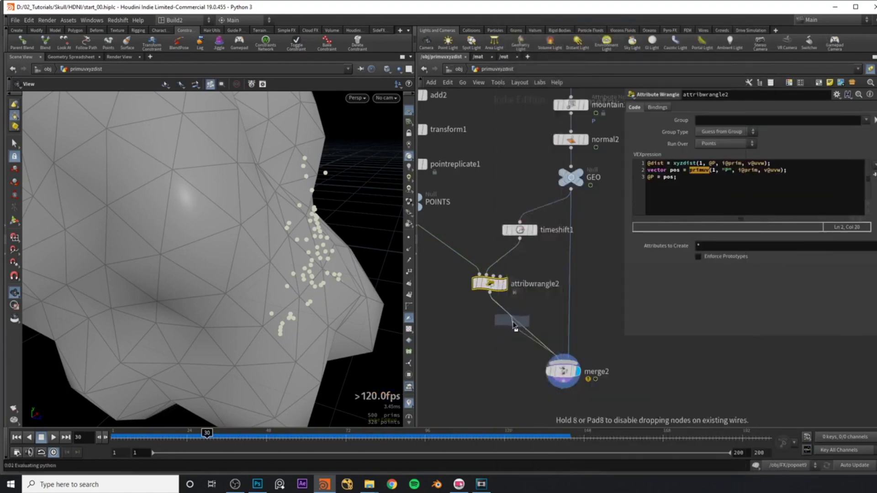
left_click(514, 326)
Position the new wrangle below attribwrangle2 and cut the primuv and @P lines out of attribwrangle2.
middle_click_drag(515, 325, 515, 292)
scroll(525, 300, "up", 1)
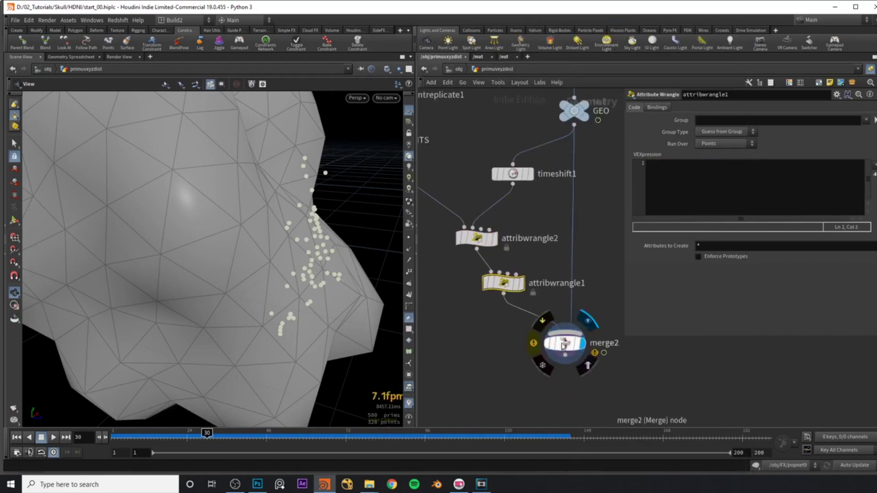
left_click_drag(517, 295, 510, 308)
scroll(511, 308, "down", 1)
left_click(485, 240)
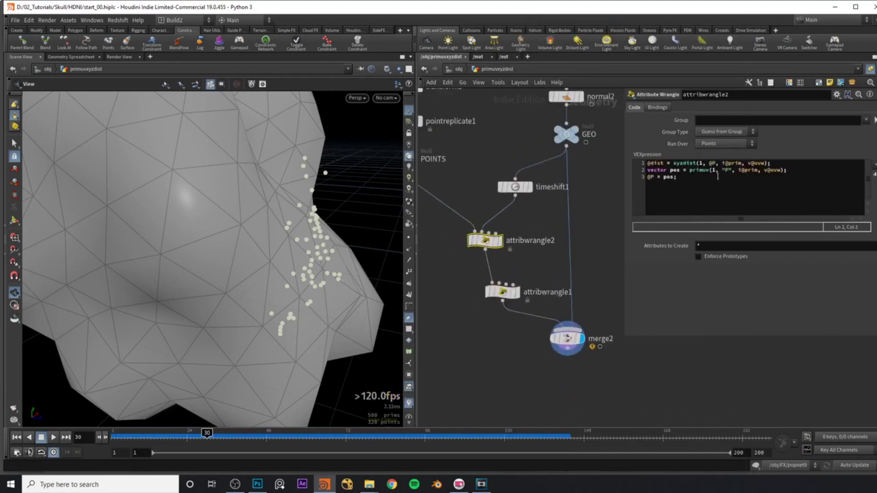
left_click_drag(680, 179, 642, 171)
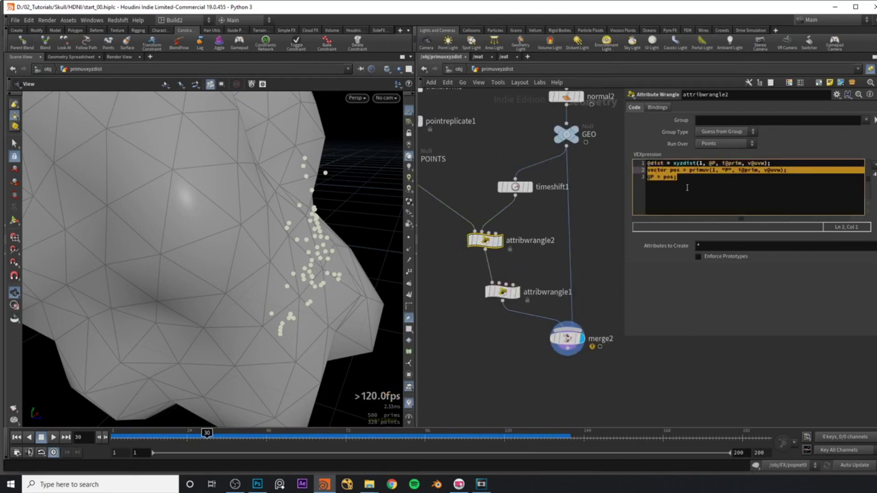
key("ctrl+x")
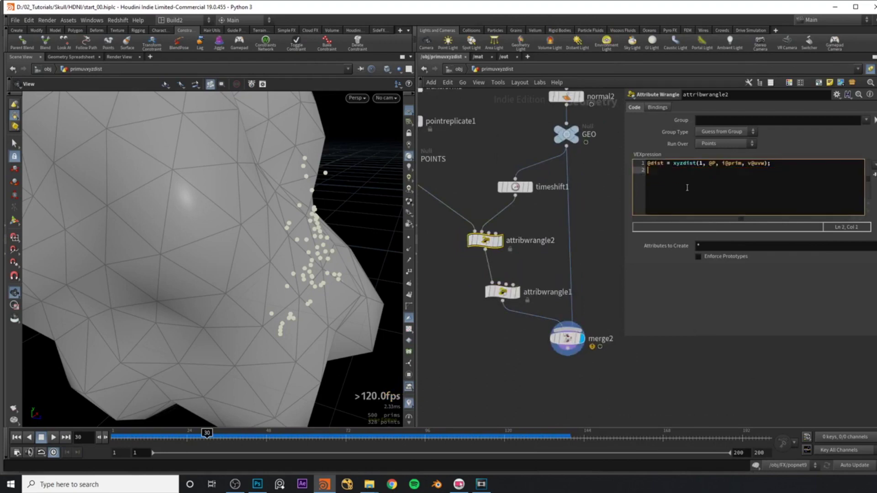
Connect GEO to attribwrangle1's second input and scrub the timeline to check the points follow.
left_click(504, 296)
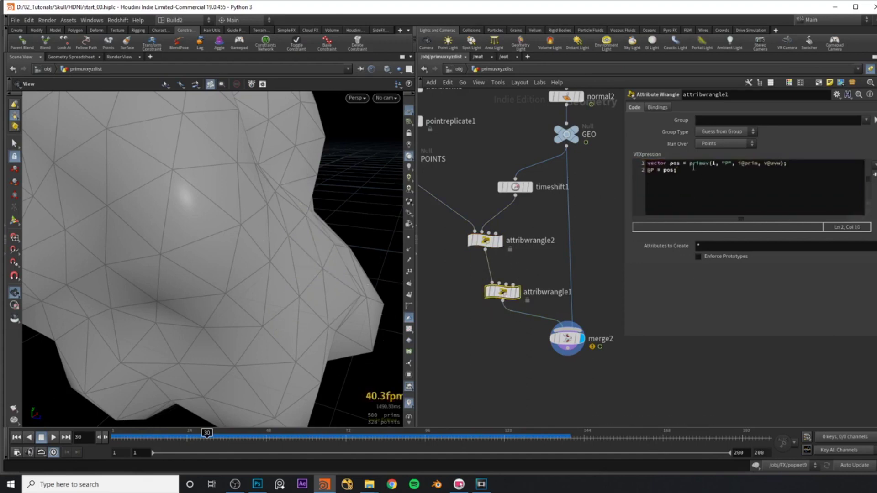
left_click(501, 284)
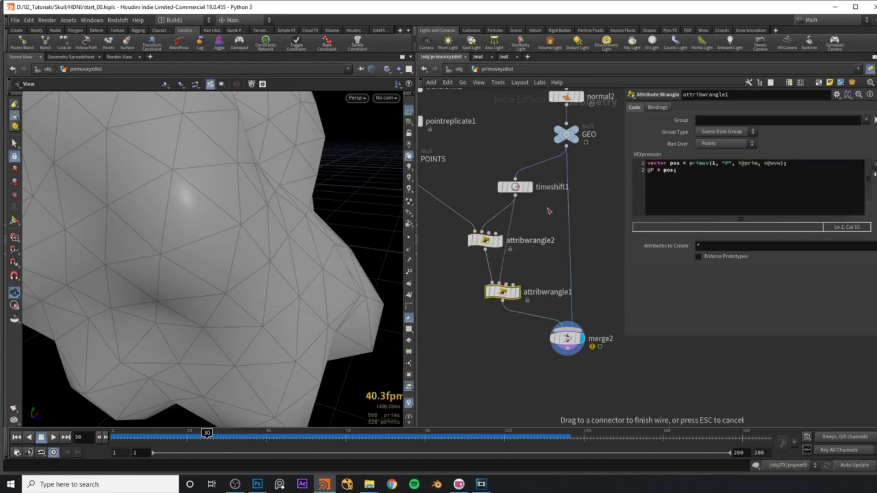
left_click(574, 156)
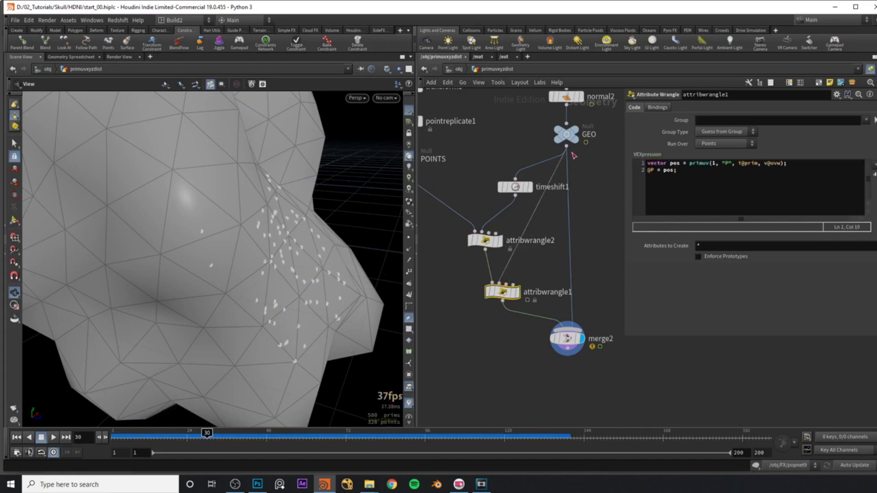
left_click_drag(285, 225, 275, 258)
left_click_drag(206, 434, 424, 432)
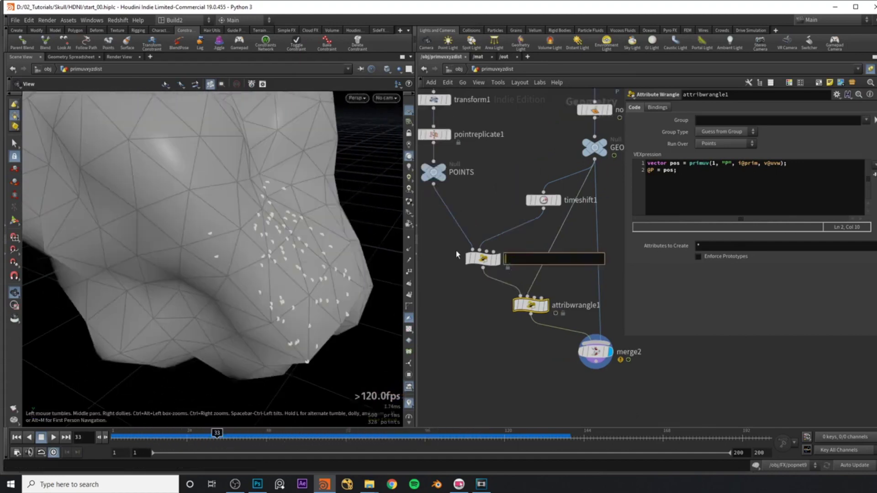
Rename attribwrangle2 to xyzdist and attribwrangle1 to primuv1.
type("xyzdist")
key("Return")
mouse_move(507, 262)
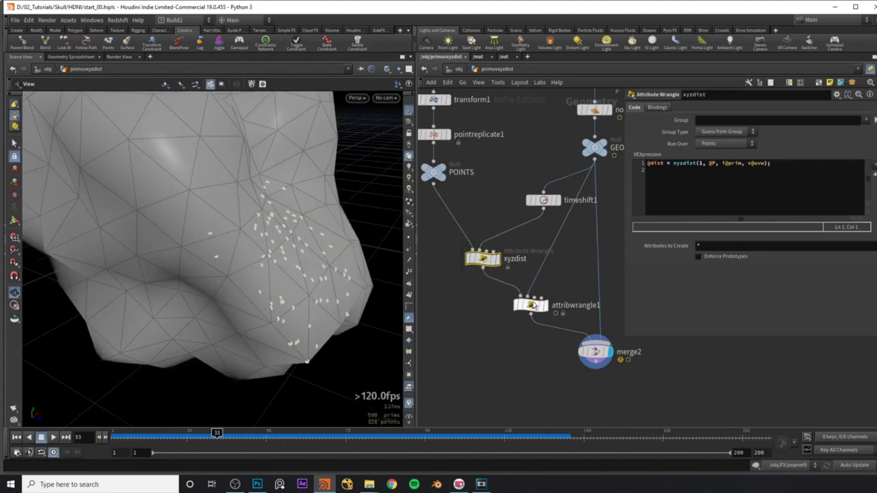
left_click(531, 305)
double_click(575, 306)
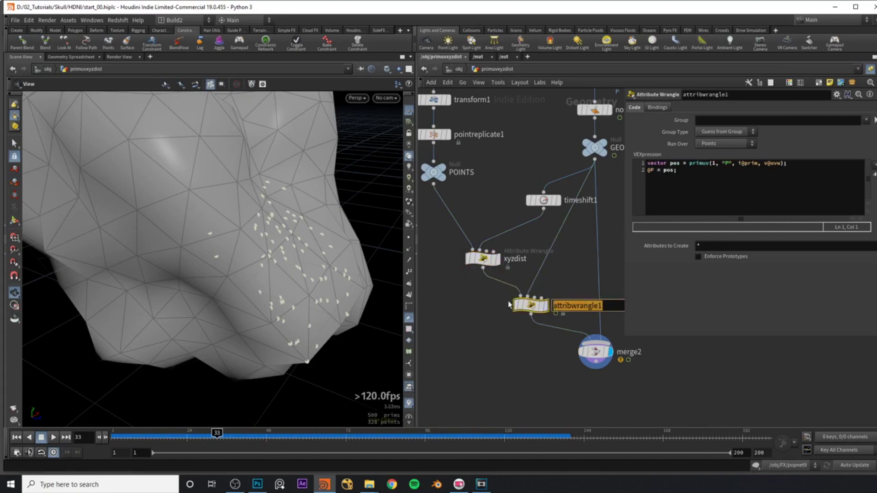
type("primuv1")
key("Return")
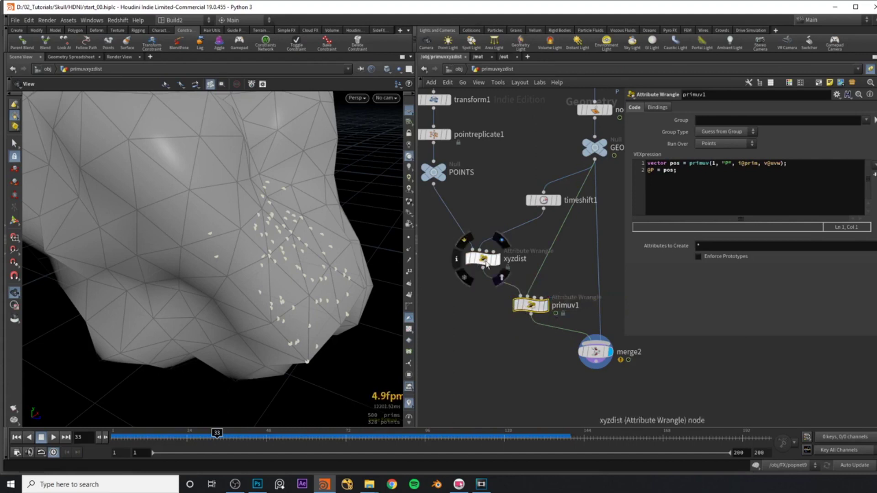
Review the xyzdist node's code, highlighting the xyzdist call and its arguments.
left_click_drag(481, 263, 477, 262)
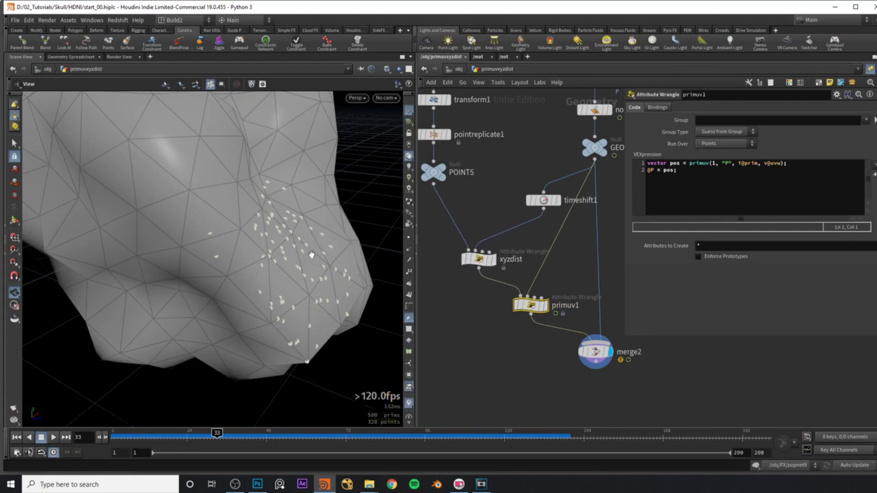
left_click_drag(320, 259, 349, 248)
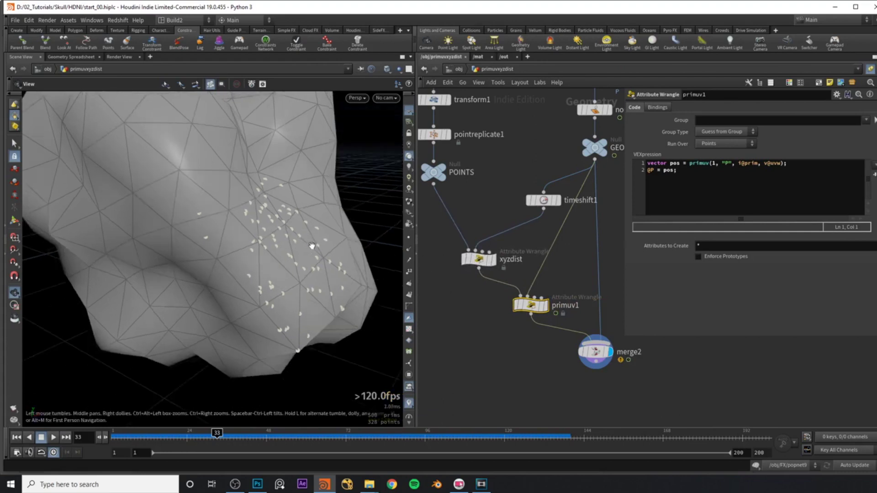
left_click(479, 259)
left_click_drag(772, 163, 644, 158)
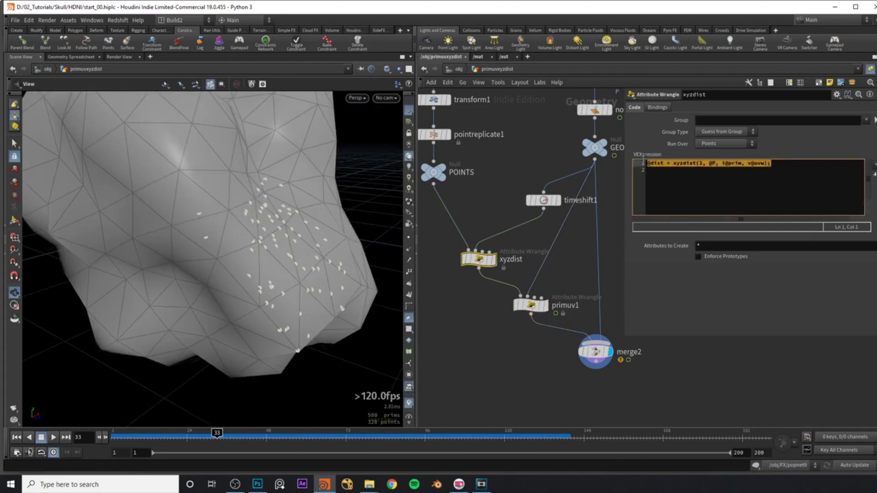
left_click(701, 171)
triple_click(713, 163)
left_click(729, 168)
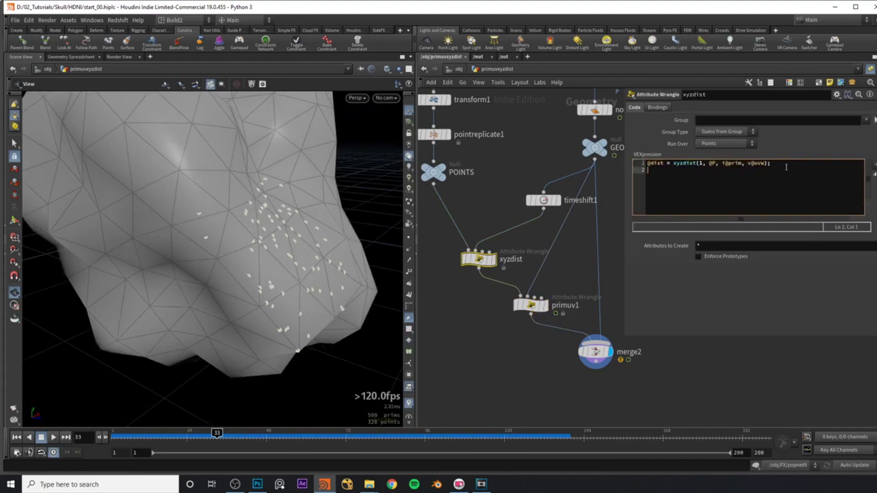
left_click_drag(719, 164, 767, 163)
left_click(768, 164)
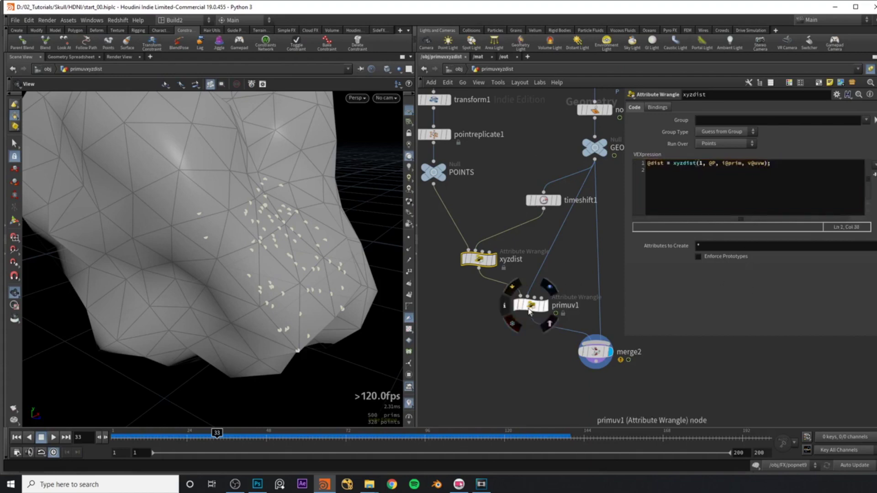
Review primuv1's code, highlighting the P attribute in the primuv call.
left_click(530, 305)
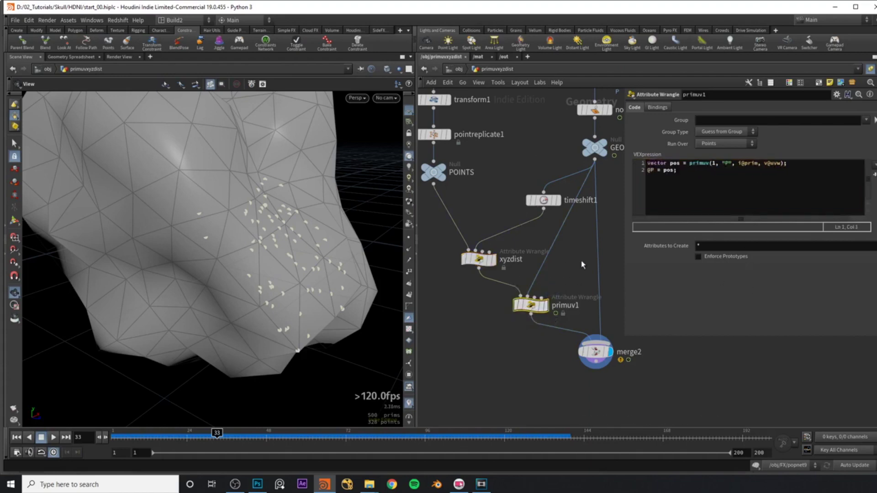
double_click(727, 164)
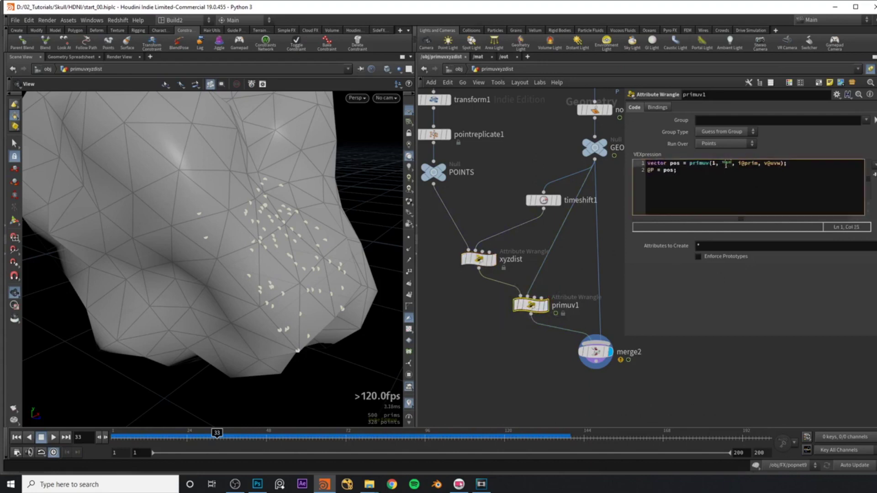
left_click(719, 287)
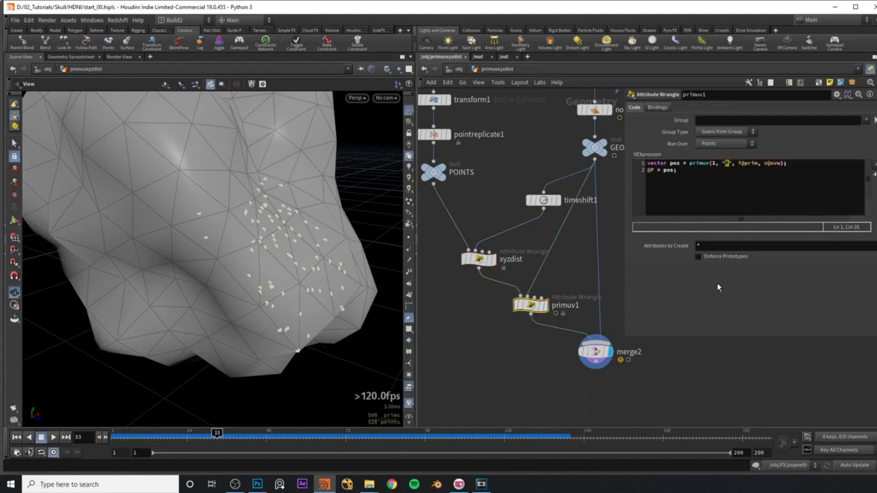
left_click(730, 171)
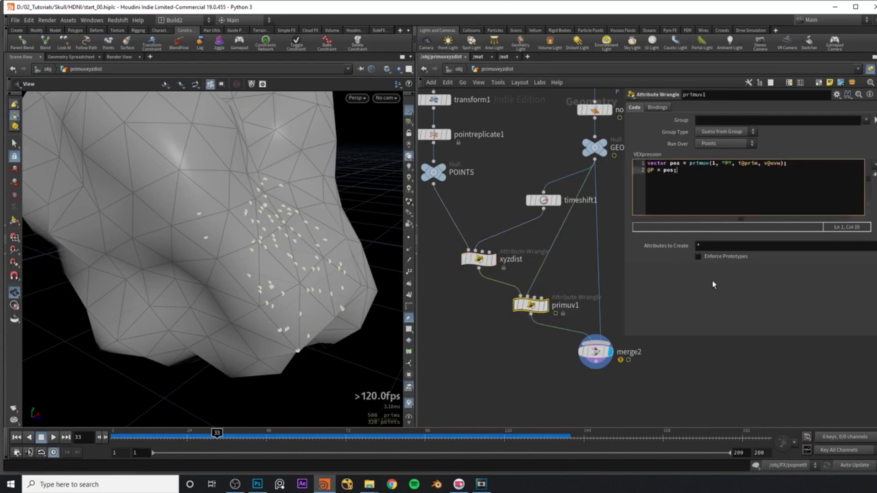